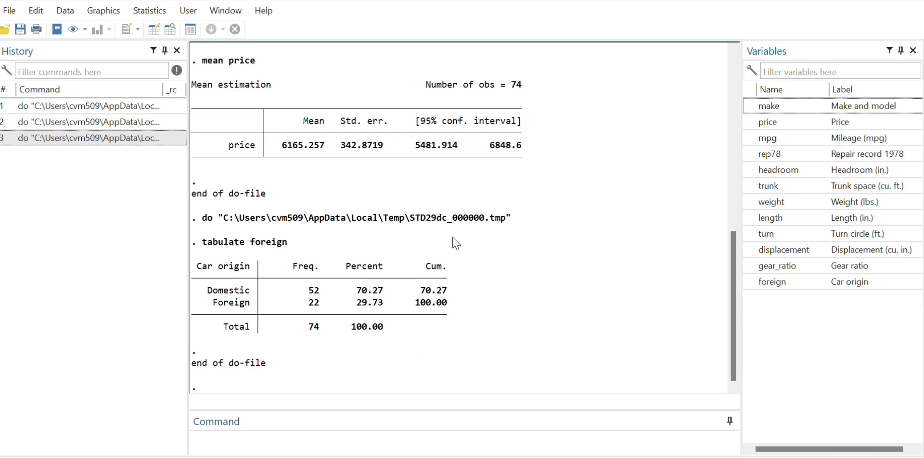
Step: Run only the do-file line "graph bar (mean) price, over(foreign)" to draw the bar chart, and close the graph window
mouse_move(619, 457)
click(697, 410)
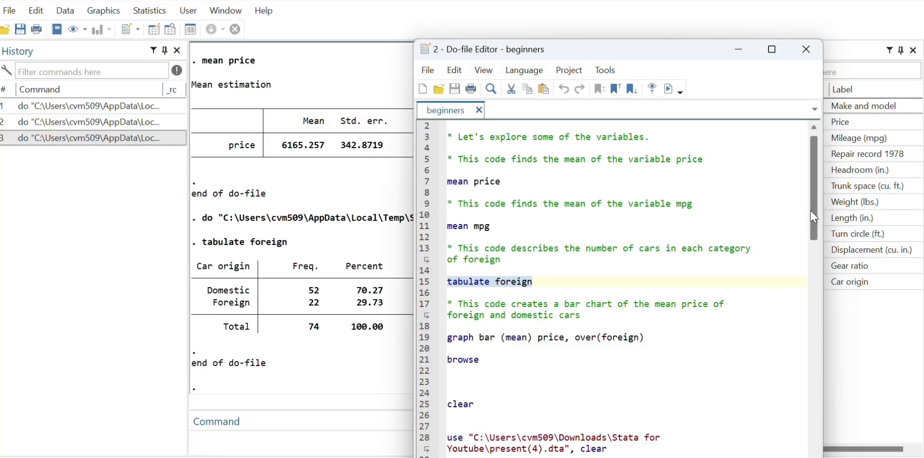
scroll(815, 212, down, 1)
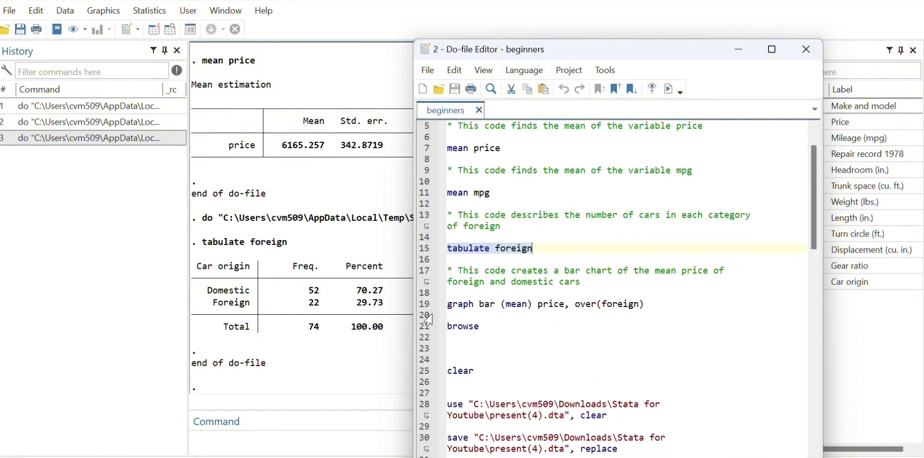
click(450, 304)
drag(450, 303, 645, 303)
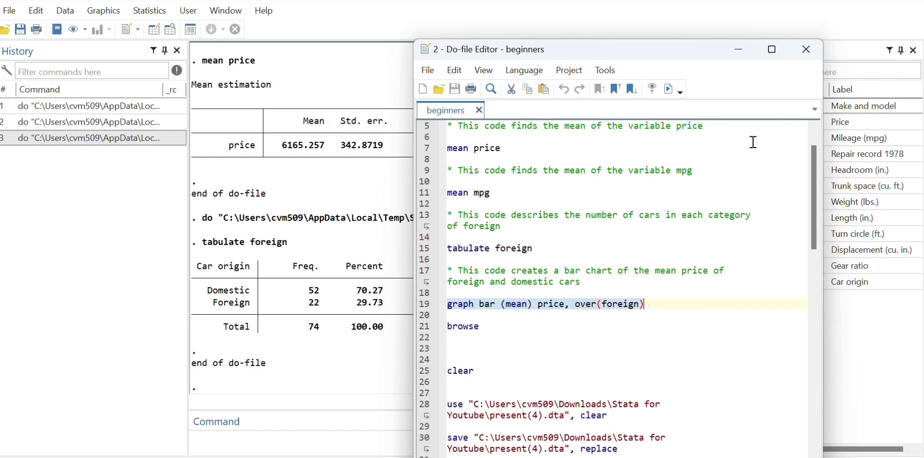
click(662, 91)
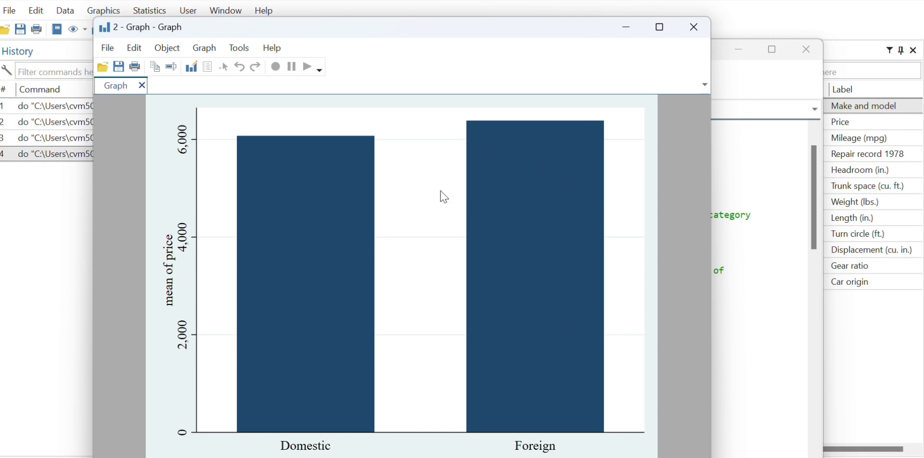
click(694, 30)
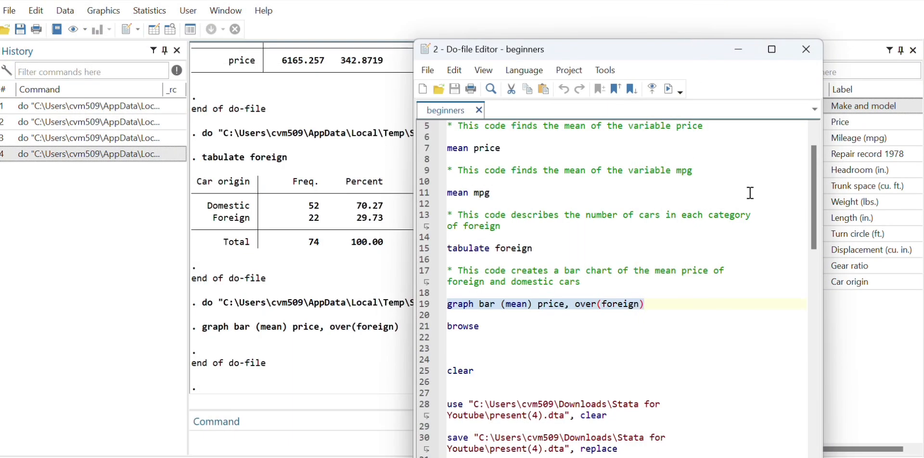
Step: Run only the browse line of the do-file to view the automobile dataset, and close the data browser
scroll(814, 173, down, 3)
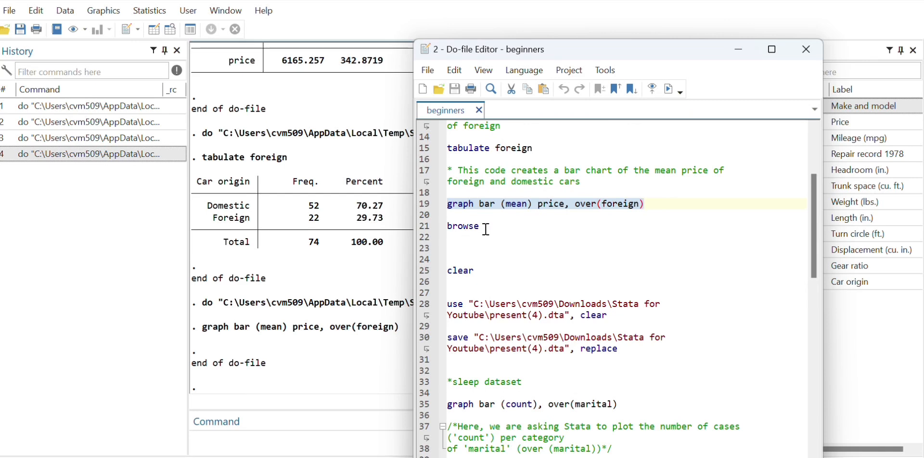
drag(485, 227, 446, 227)
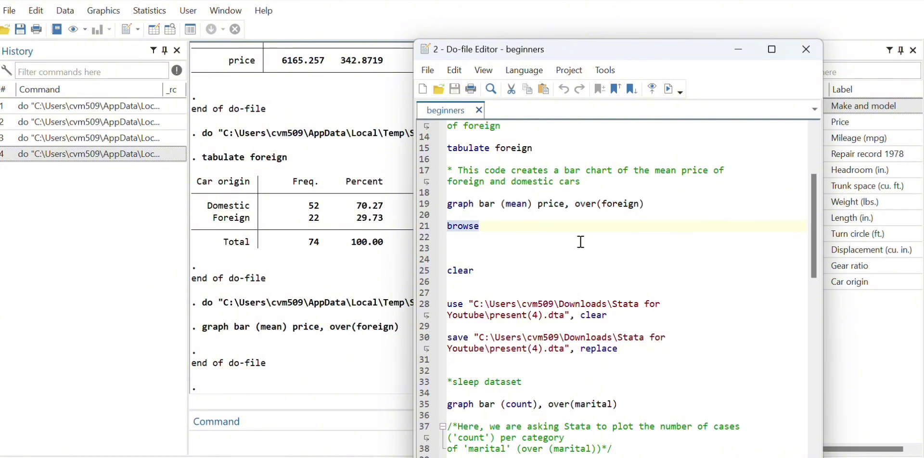
click(670, 90)
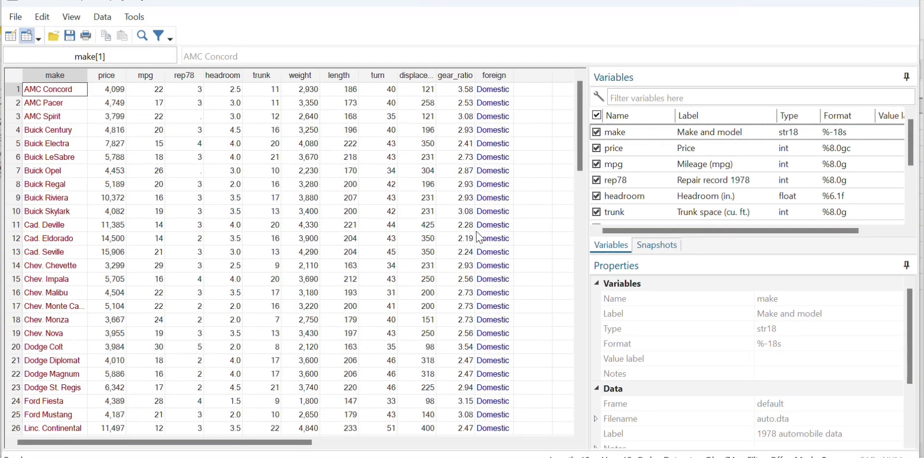
drag(577, 145, 577, 86)
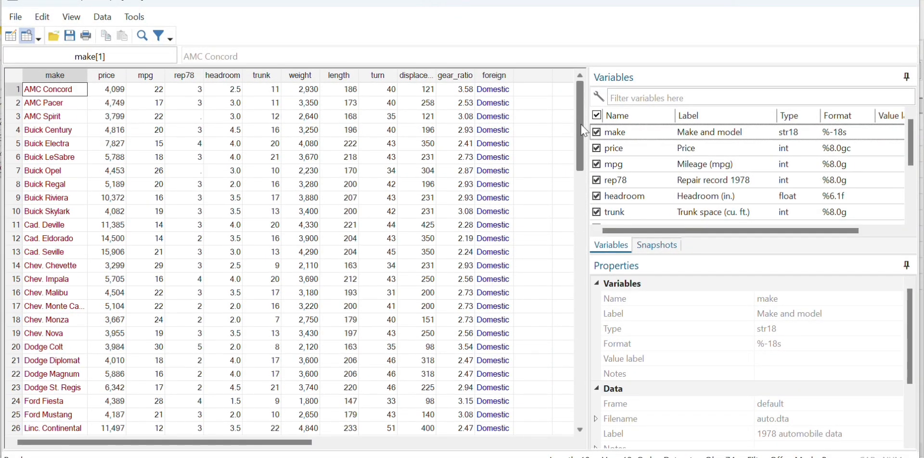
click(916, 13)
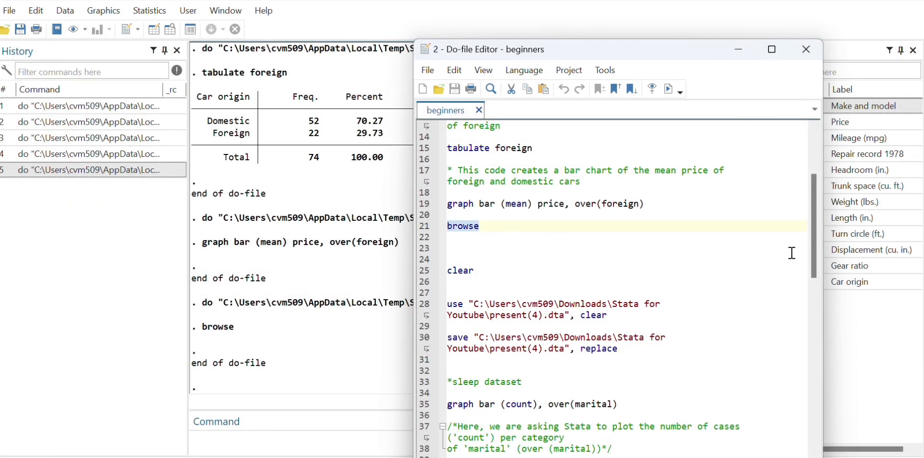
Step: Run only the clear line of the do-file to remove the dataset from memory, and check the variables list
scroll(814, 241, down, 2)
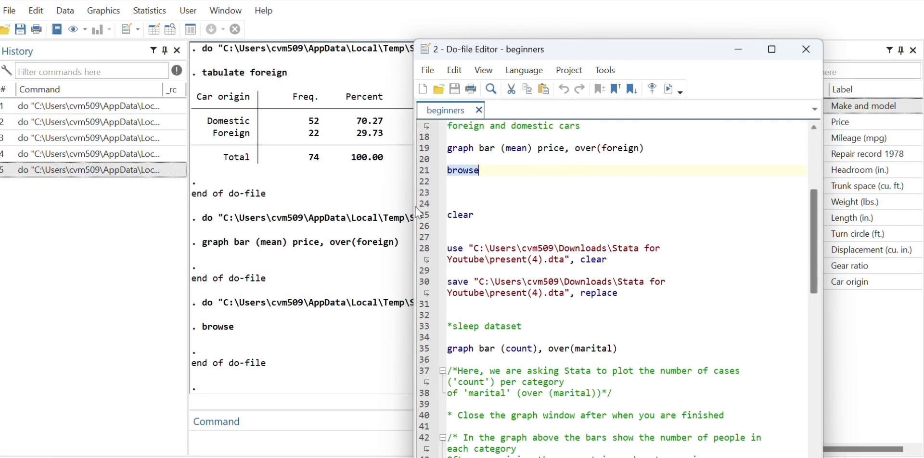
drag(476, 216, 447, 216)
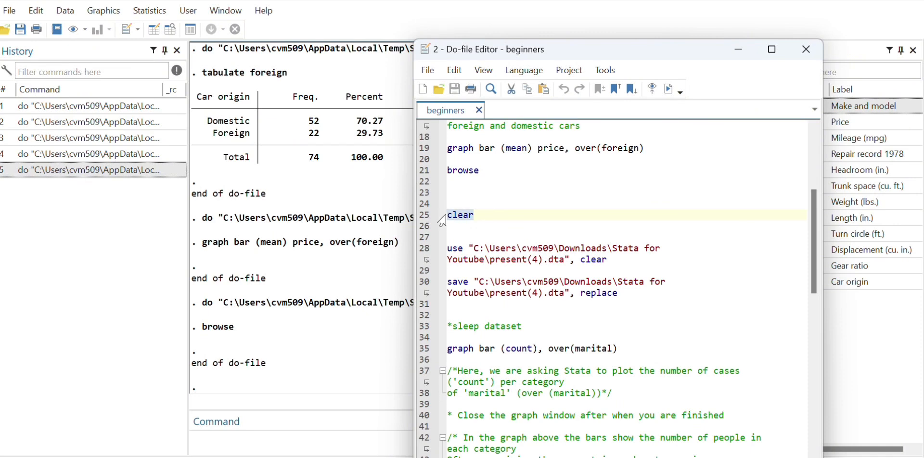
click(669, 89)
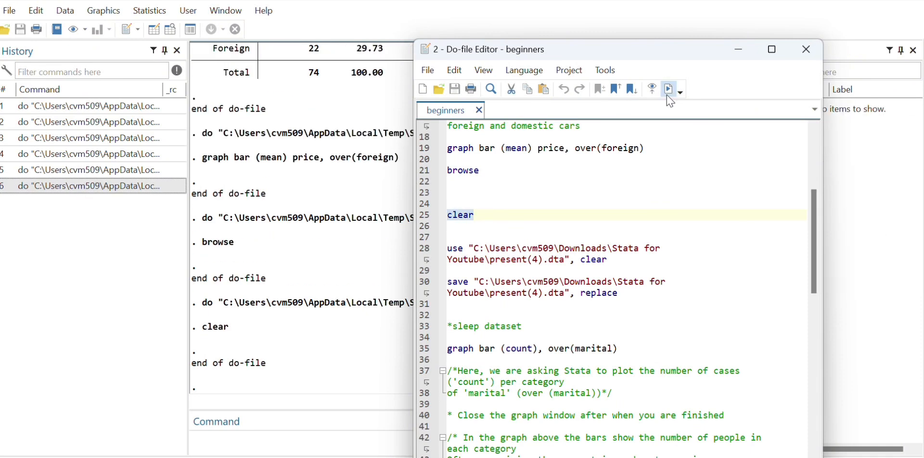
click(876, 229)
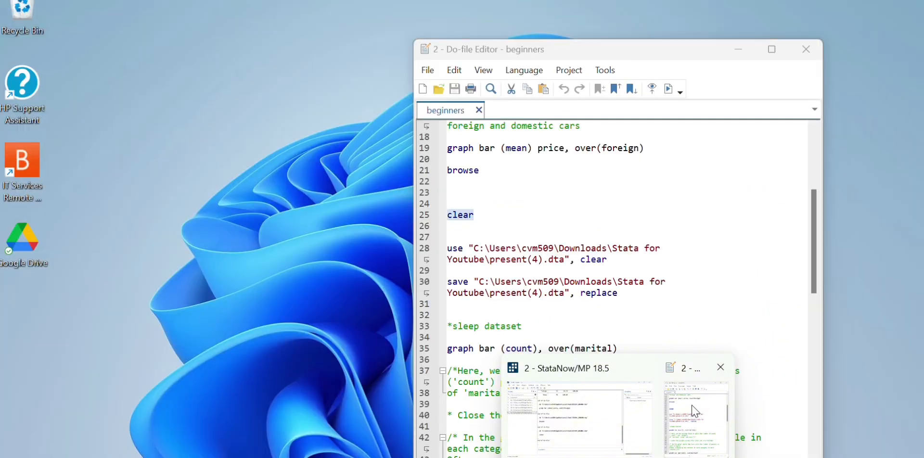
click(677, 420)
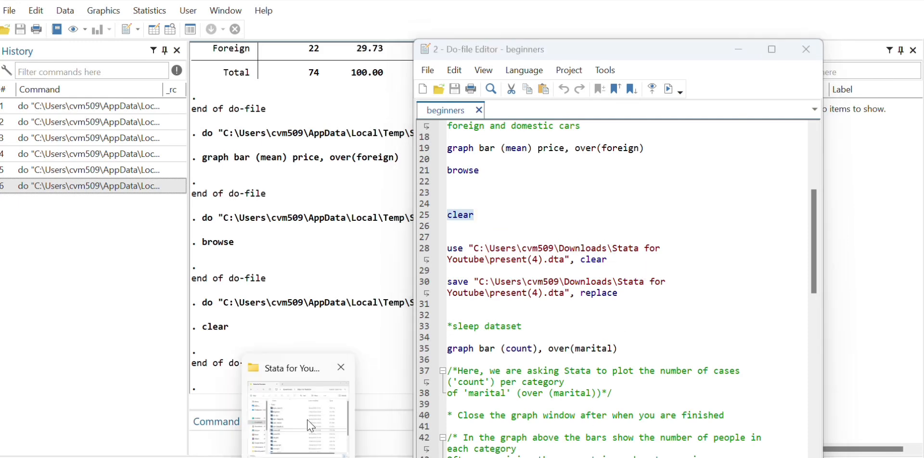
Step: Switch to File Explorer and copy the full path of the present(4) DTA file in the Stata for Youtube folder
click(274, 409)
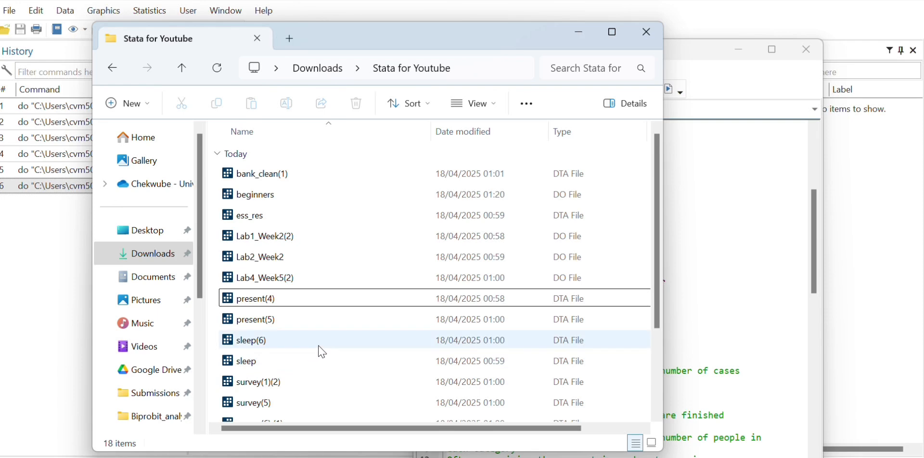
right_click(273, 305)
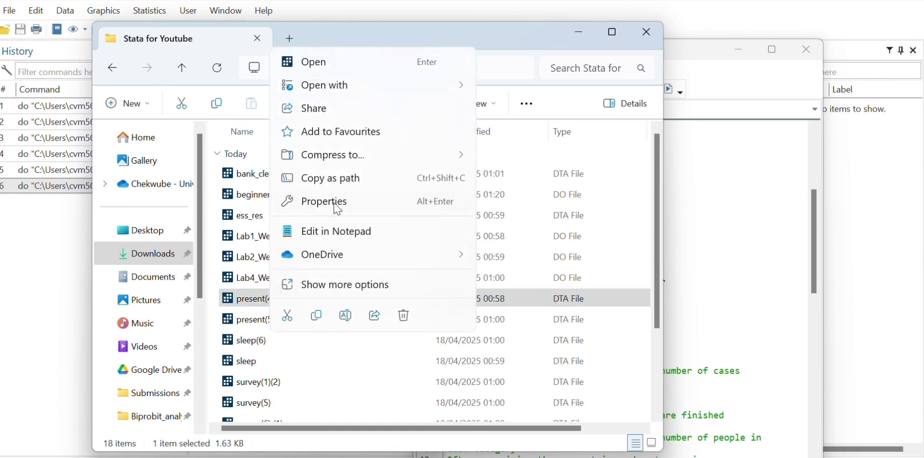
click(338, 180)
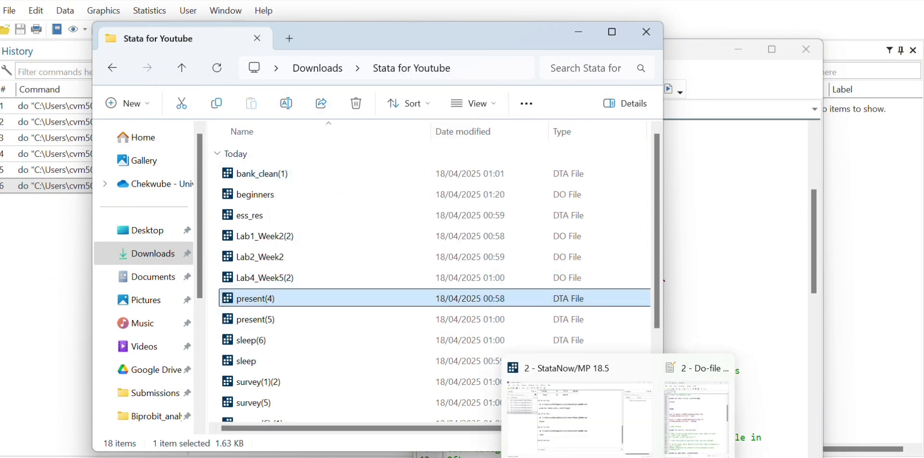
Step: Back in the Do-file Editor, add two new lines below the clear command and paste the copied file path
click(701, 424)
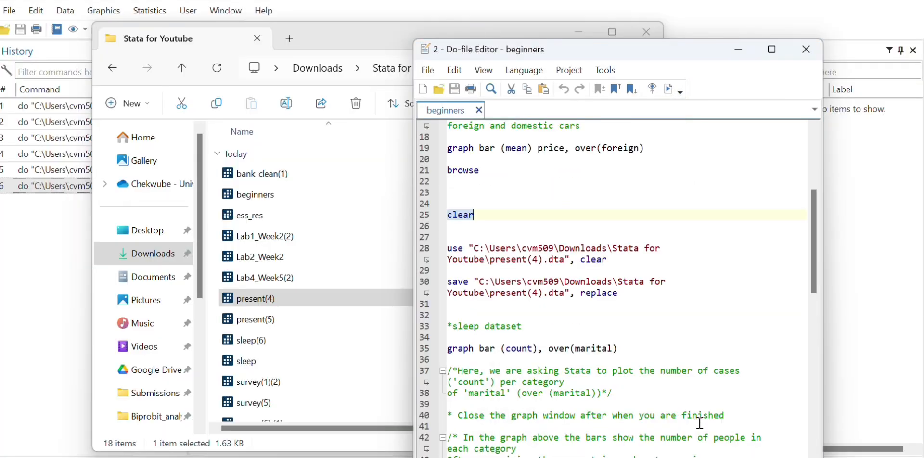
click(533, 213)
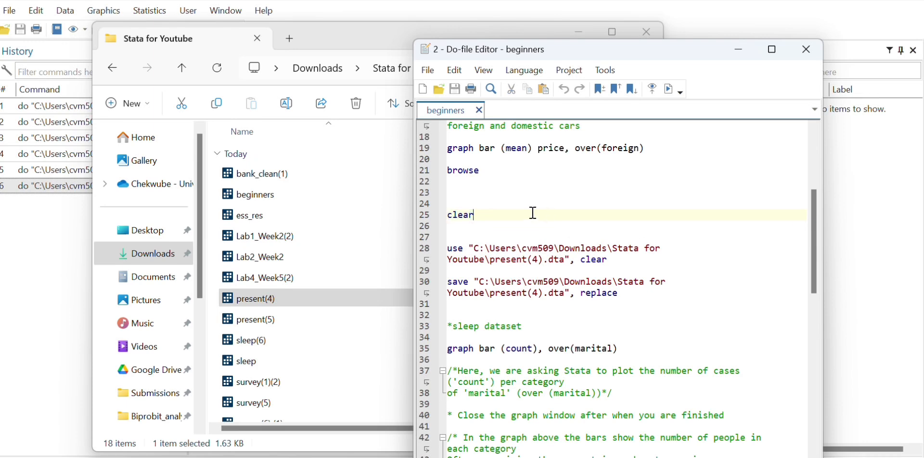
key(Return)
key(Return)
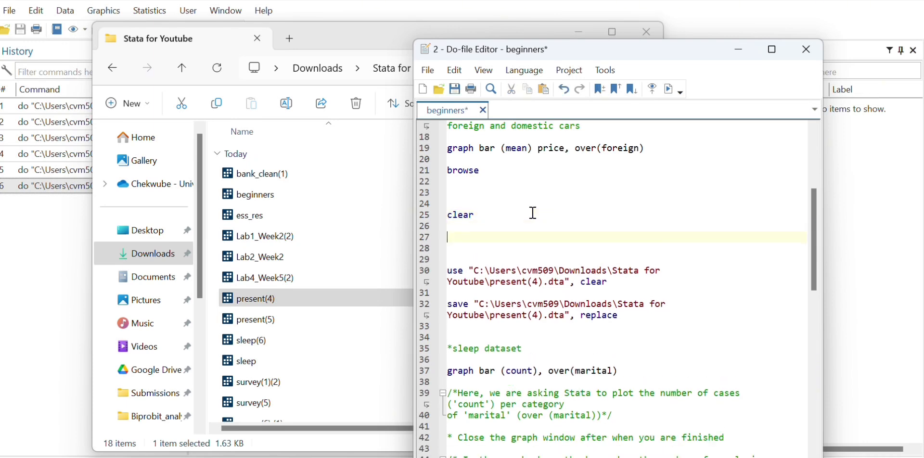
key(ctrl+v)
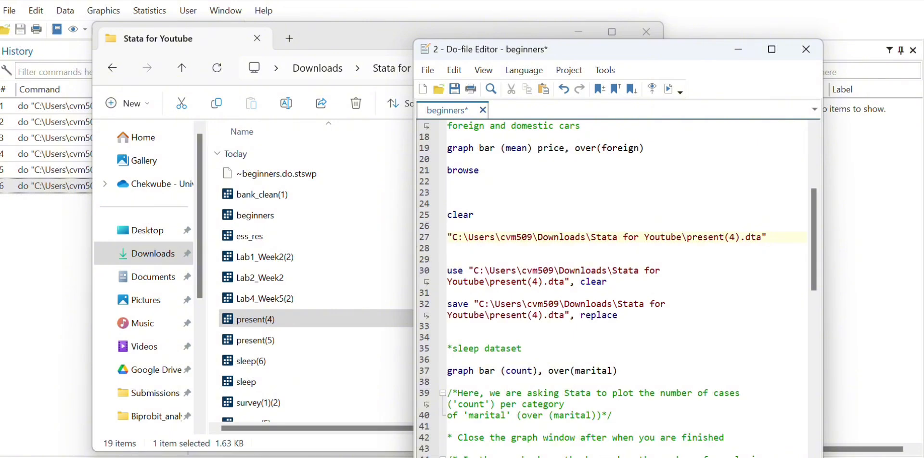
Step: Complete the pasted path into a loading command by adding "use" before it and ", clear" after it
click(573, 435)
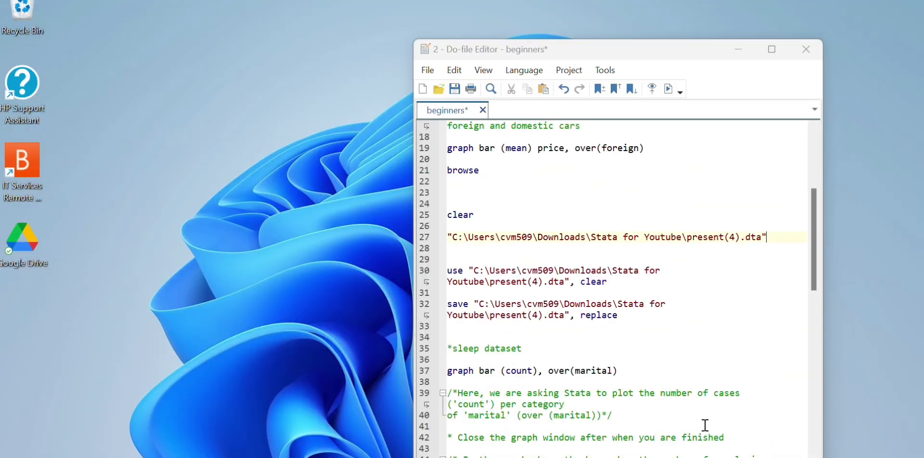
click(702, 429)
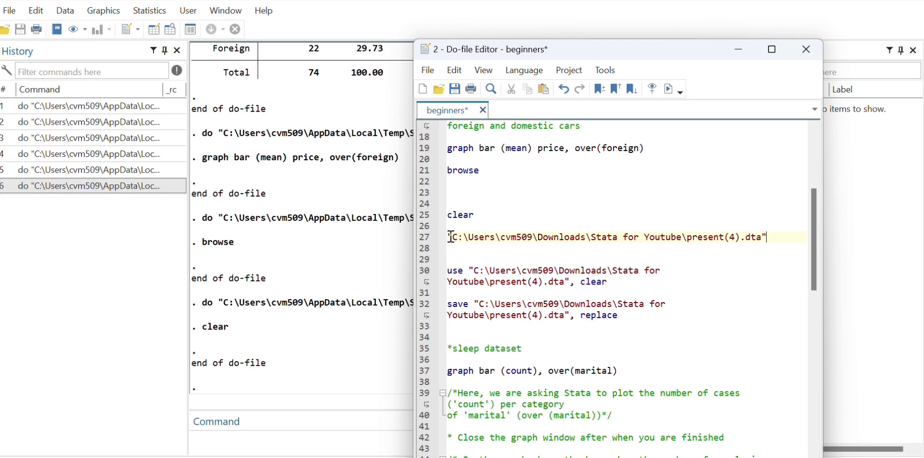
text(use)
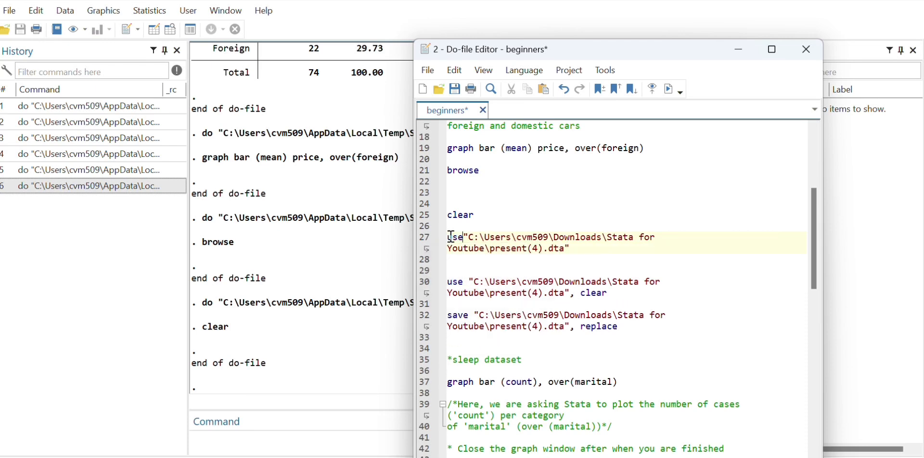
click(573, 249)
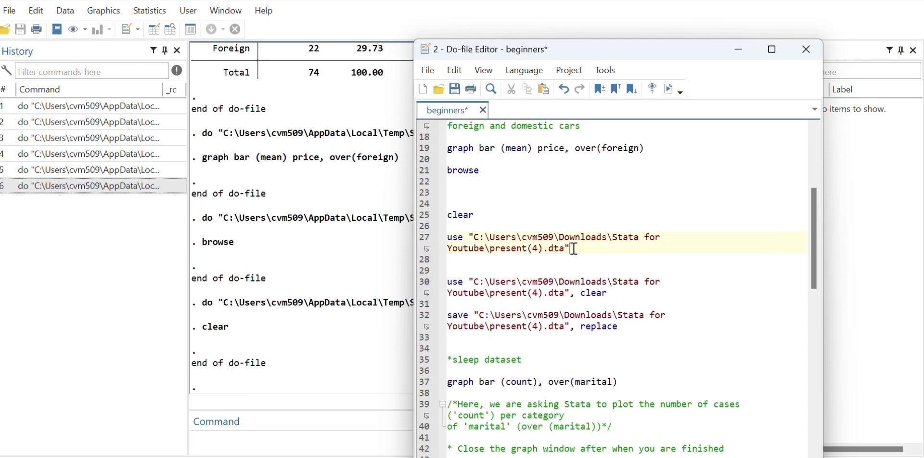
text(, clear)
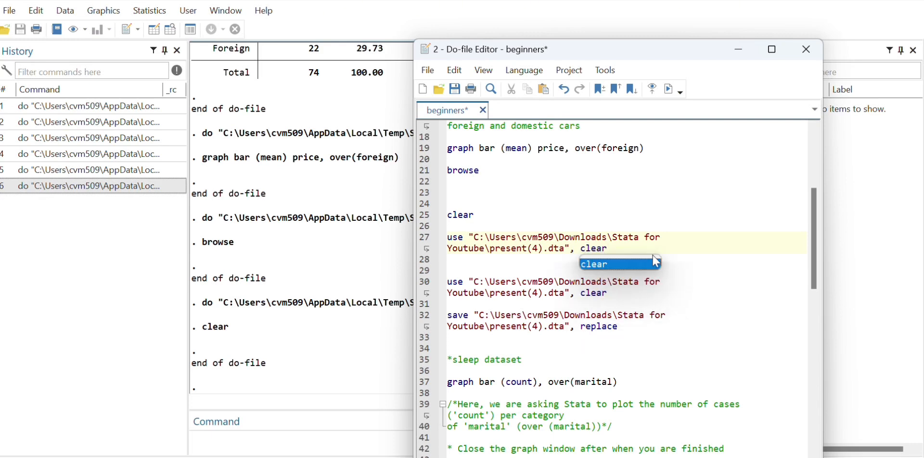
key(Escape)
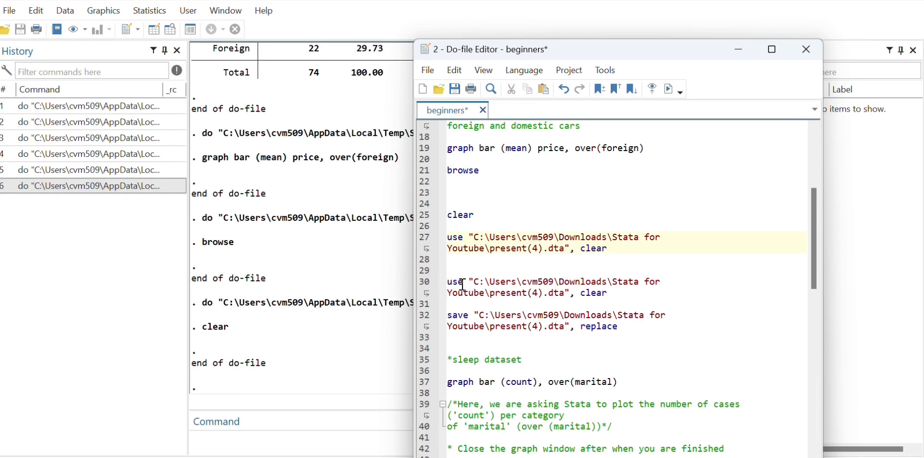
Step: Run only the newly written use command to load present(4).dta, check the variables list, and return to the do-file
drag(451, 282, 621, 292)
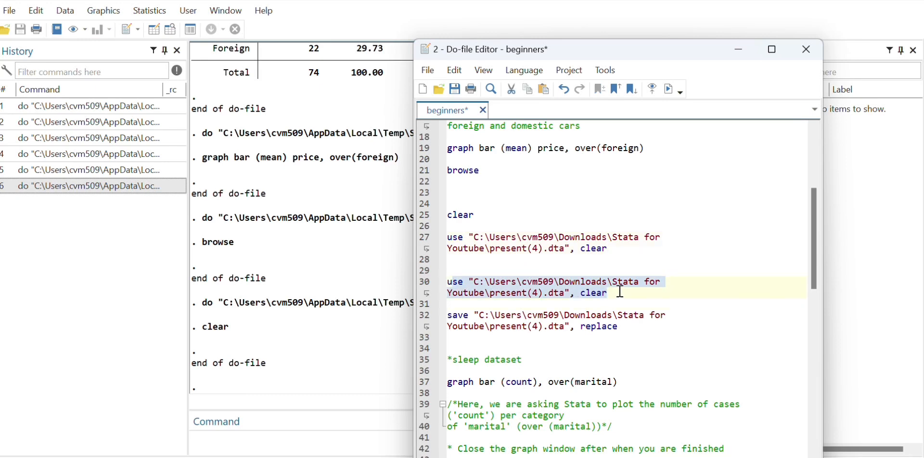
click(621, 292)
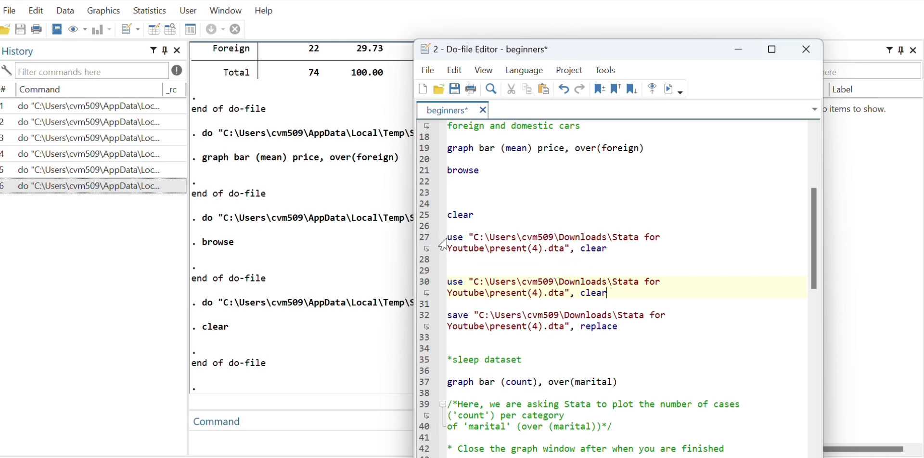
drag(451, 237, 617, 251)
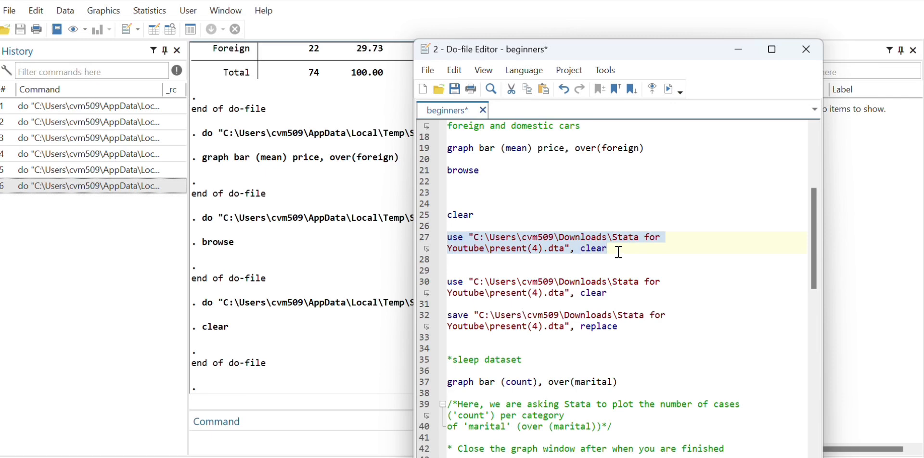
click(670, 88)
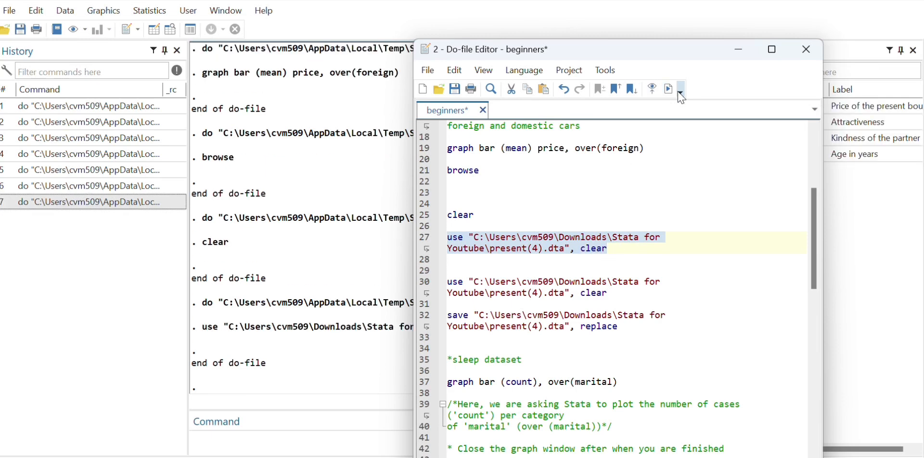
click(848, 211)
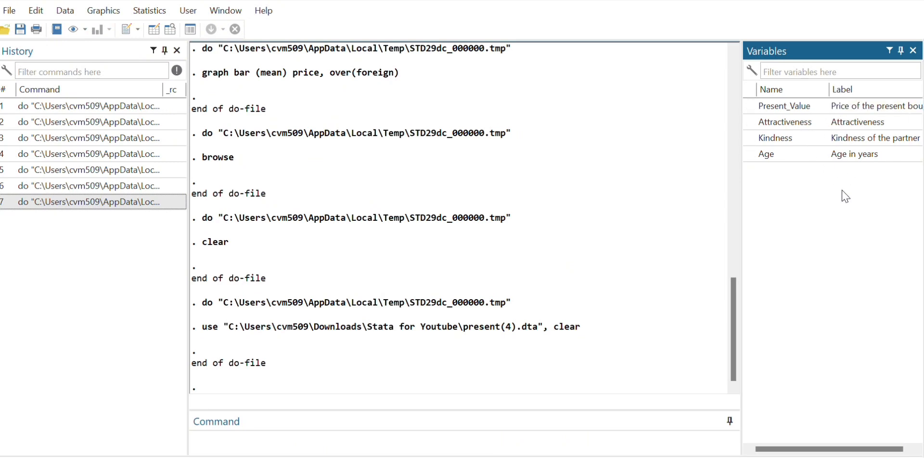
mouse_move(618, 457)
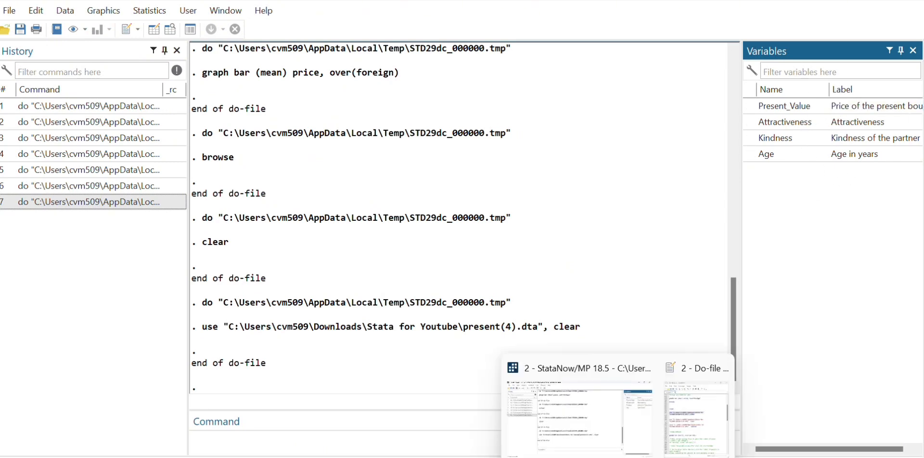
click(691, 429)
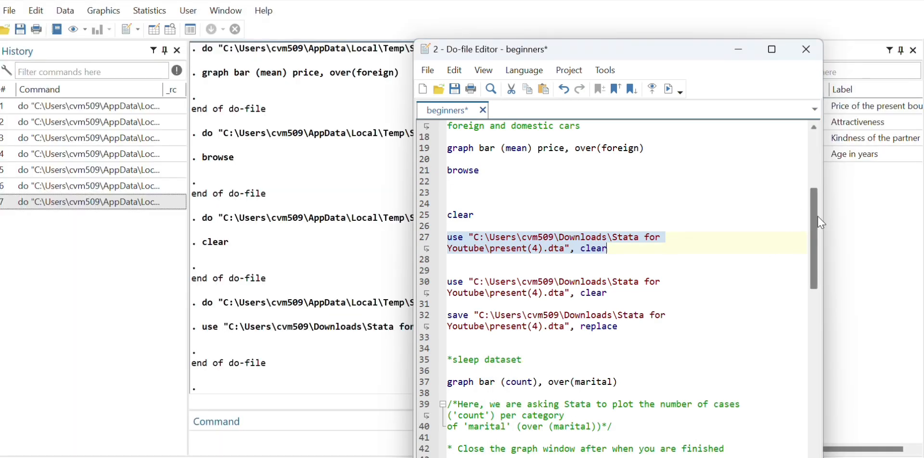
Step: Switch to File Explorer and copy the full path of the sleep DTA file in the Stata for Youtube folder
mouse_move(817, 220)
mouse_down()
mouse_move(822, 242)
mouse_move(820, 227)
mouse_up()
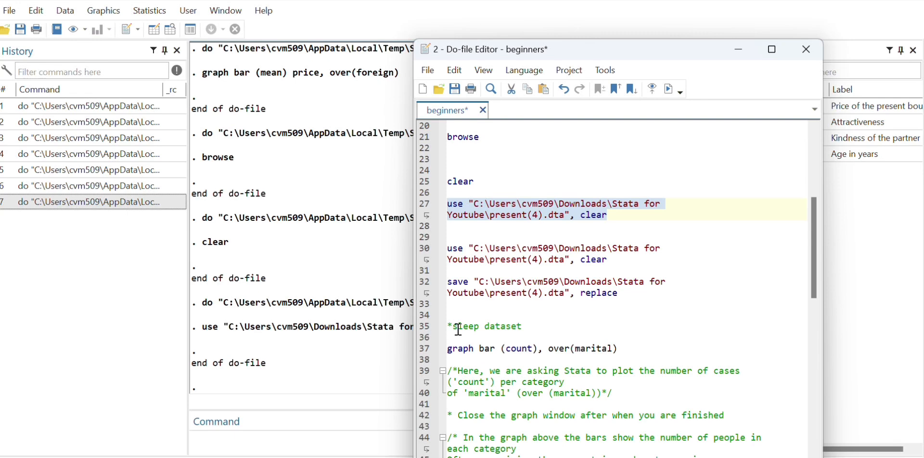
drag(455, 328, 480, 328)
key(Up)
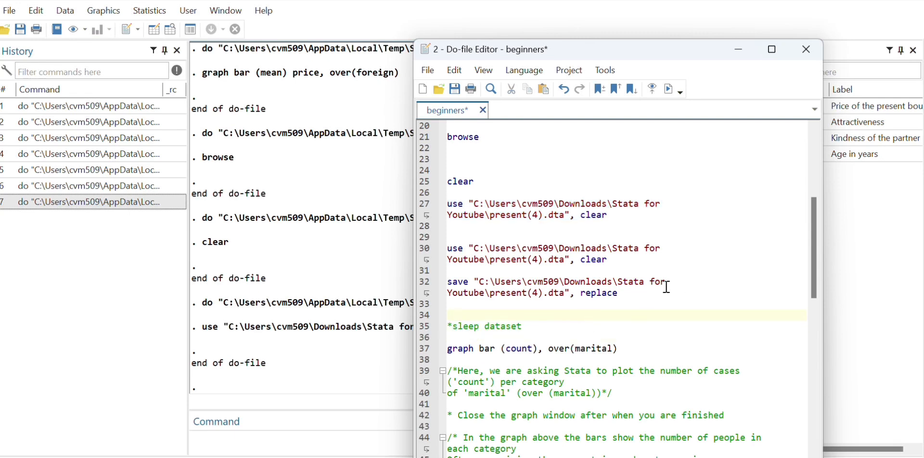
scroll(816, 262, down, 1)
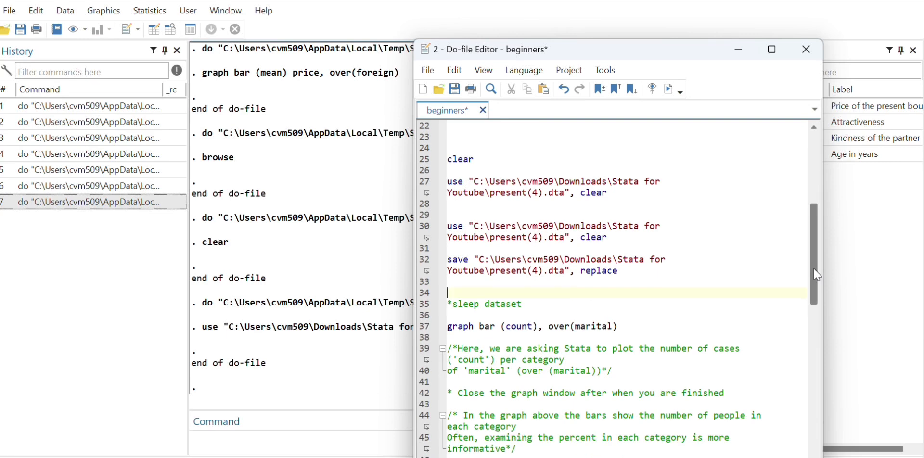
mouse_move(337, 456)
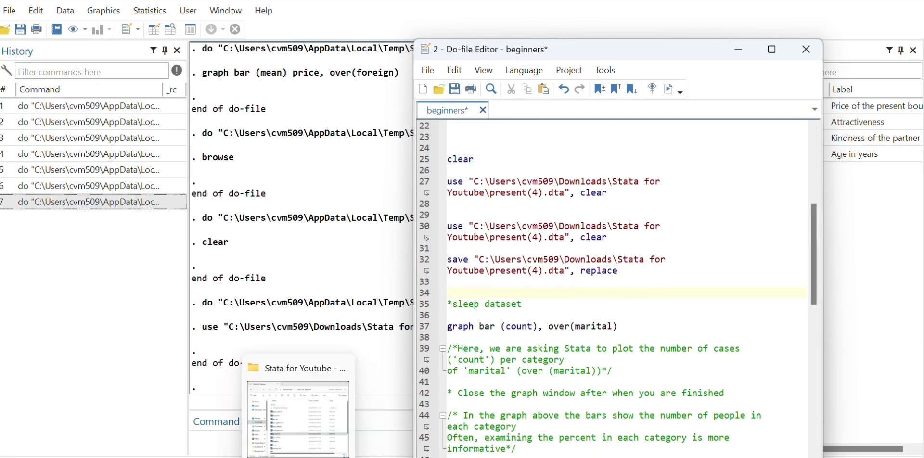
click(313, 412)
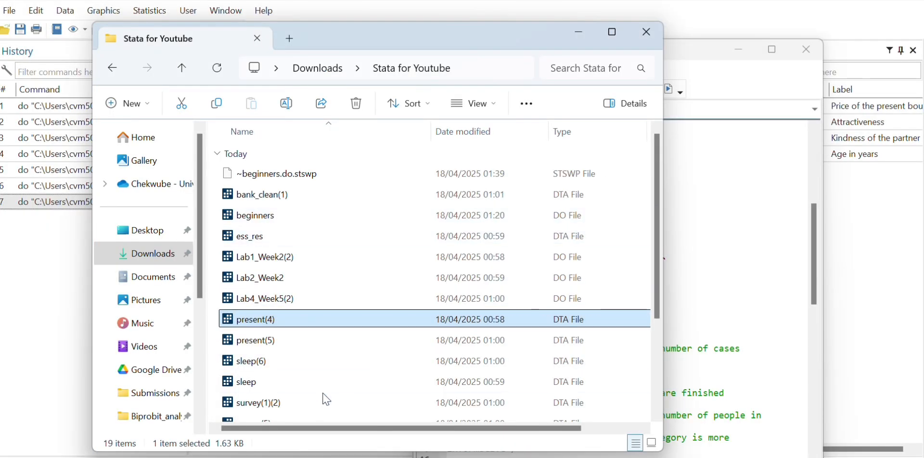
click(306, 385)
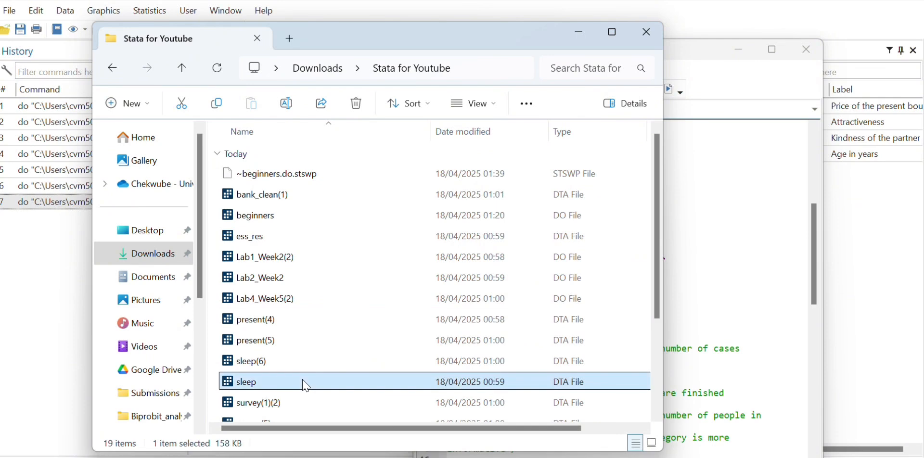
right_click(306, 385)
click(353, 263)
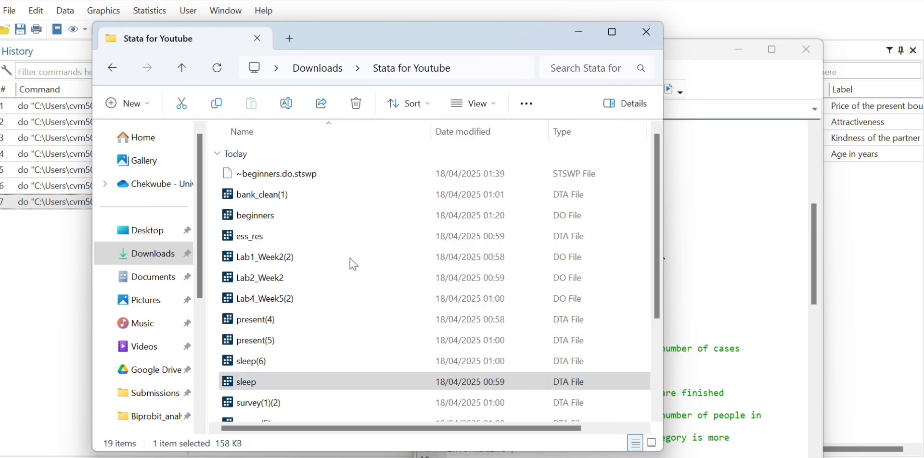
Step: Back in the Do-file Editor, add two new lines below the "*sleep dataset" comment and paste the copied file path
click(747, 303)
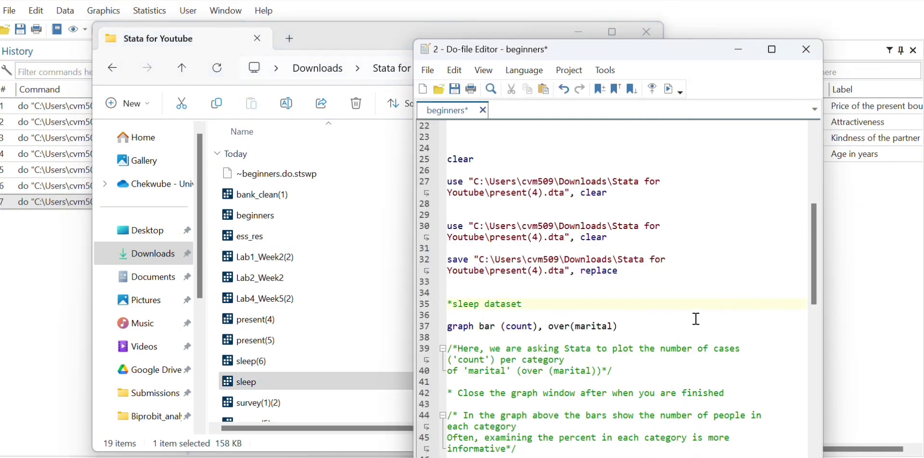
mouse_move(634, 453)
click(579, 433)
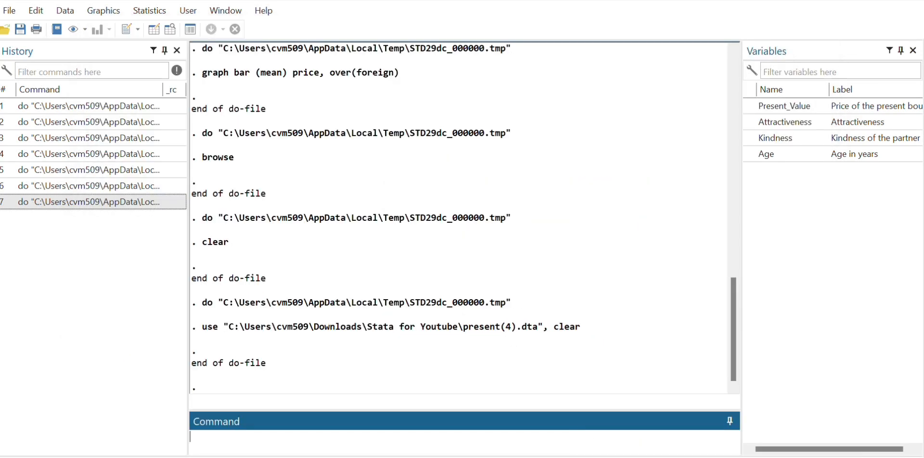
click(687, 401)
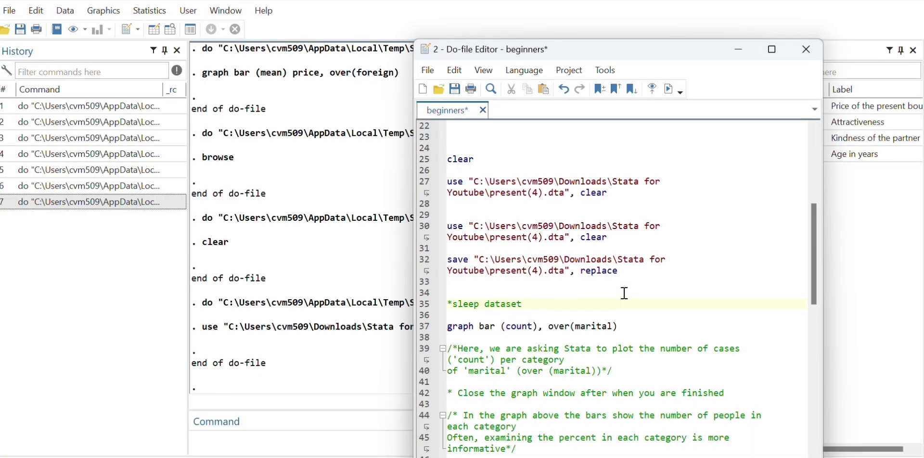
key(Return)
key(Return)
key(ctrl+v)
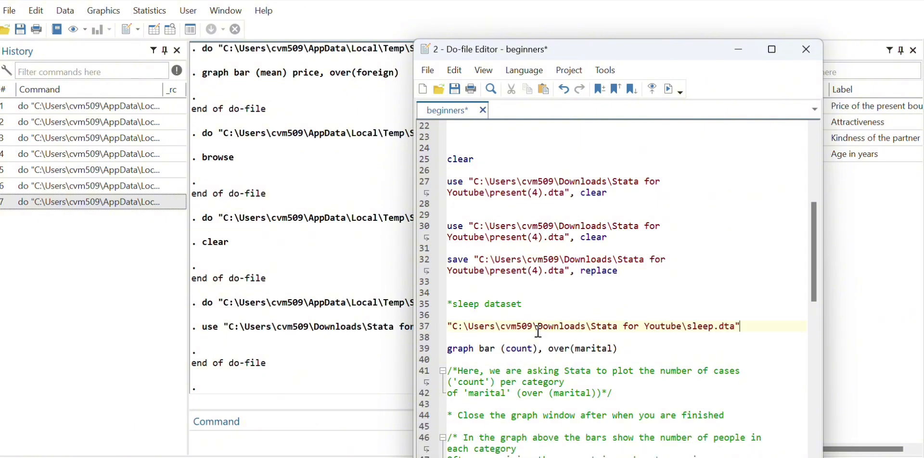
Step: Turn the pasted sleep.dta path into a loading command by adding "use" before it and ", clear" after it
click(450, 326)
text(use )
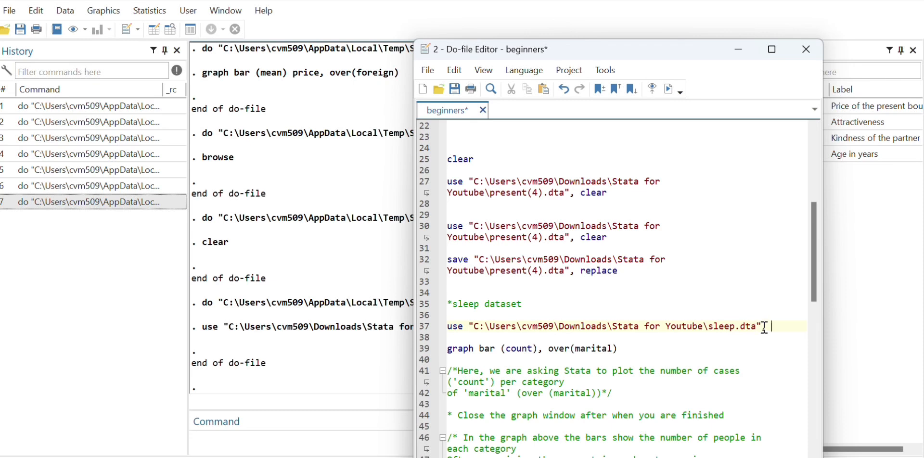
text(, clear)
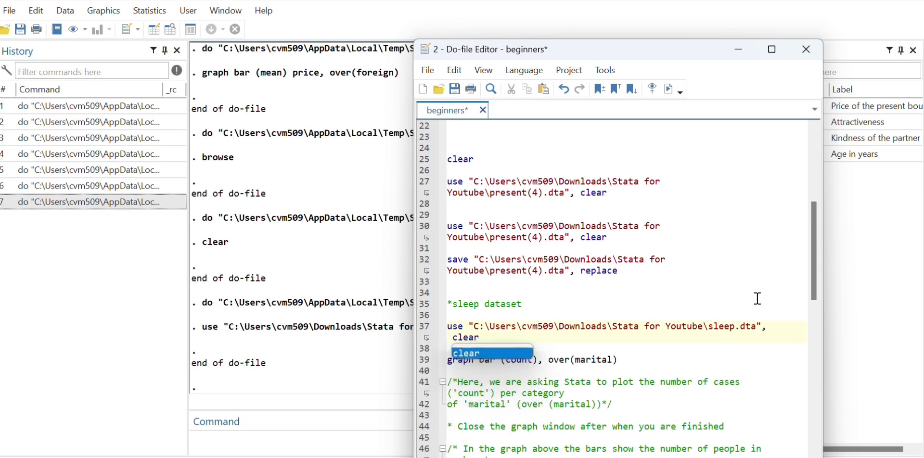
key(Escape)
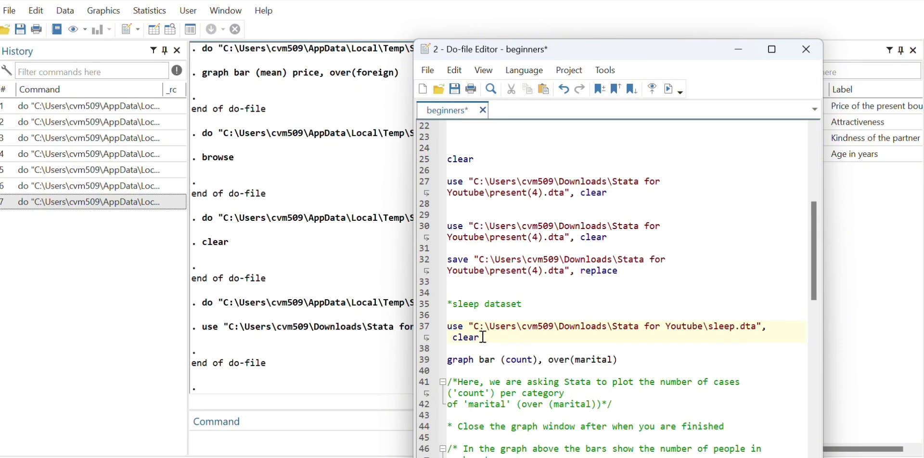
Step: Run only the complete use command that loads sleep.dta
drag(447, 326, 489, 337)
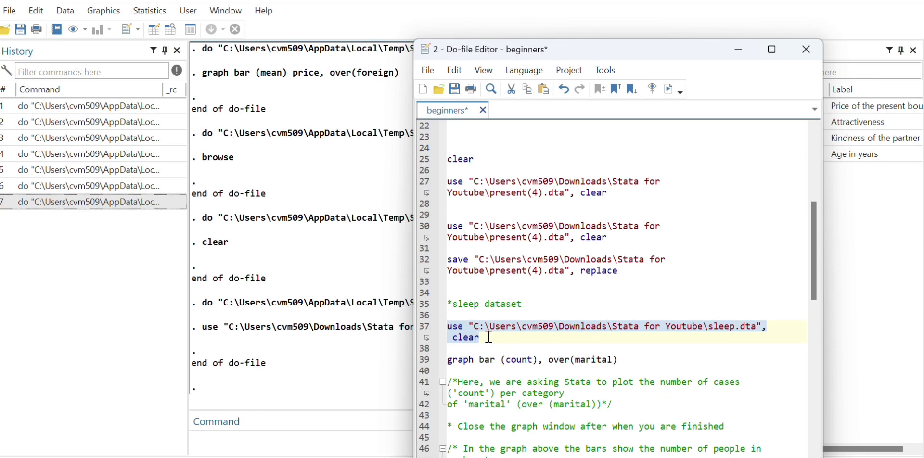
click(544, 303)
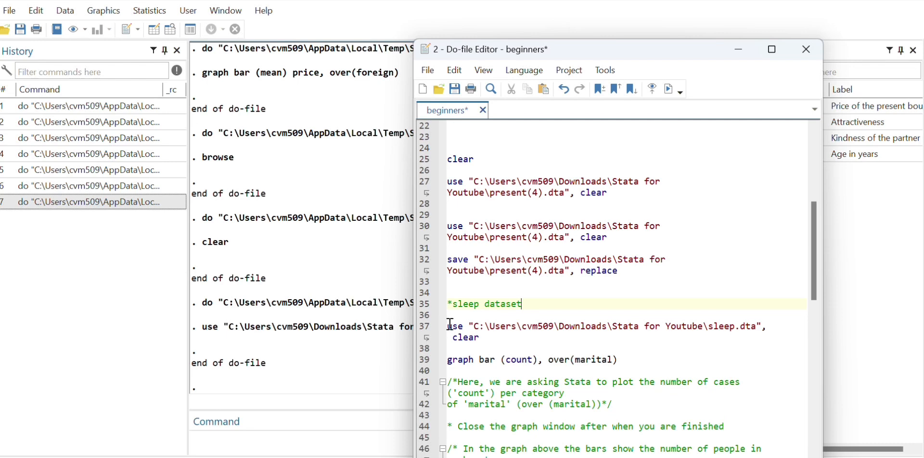
drag(447, 327, 484, 338)
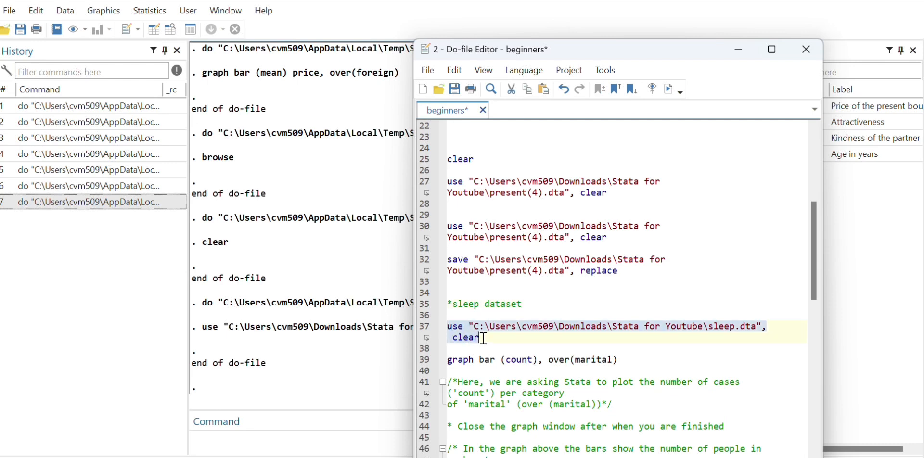
click(458, 341)
drag(458, 341, 482, 339)
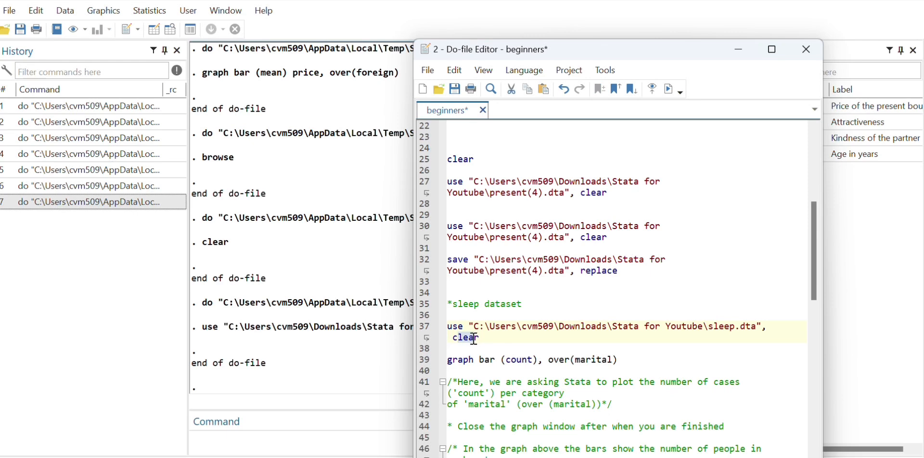
click(489, 338)
key(Home)
key(Home)
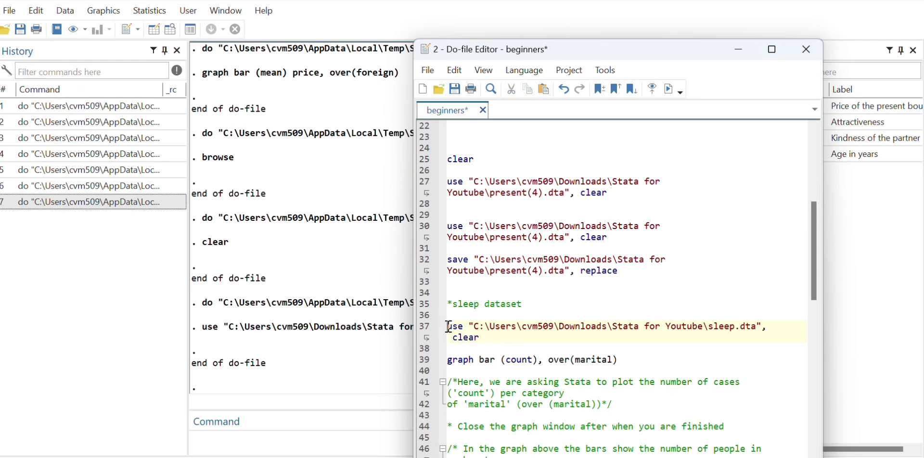
key(shift+End)
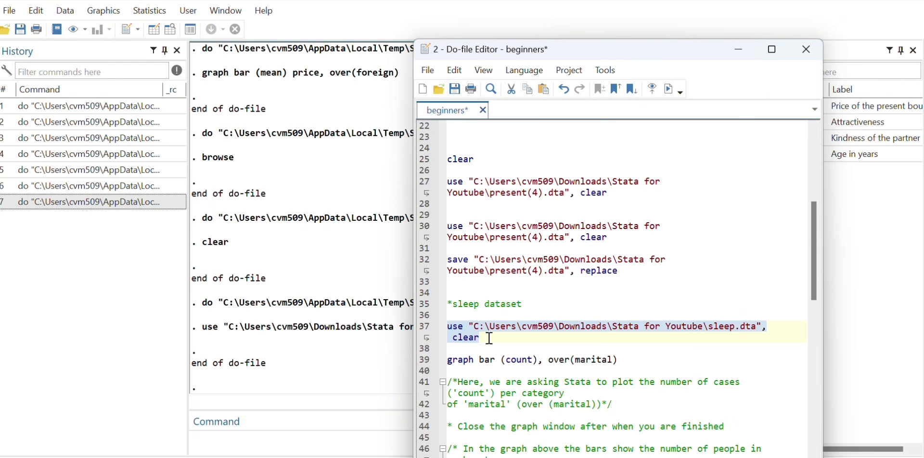
click(667, 91)
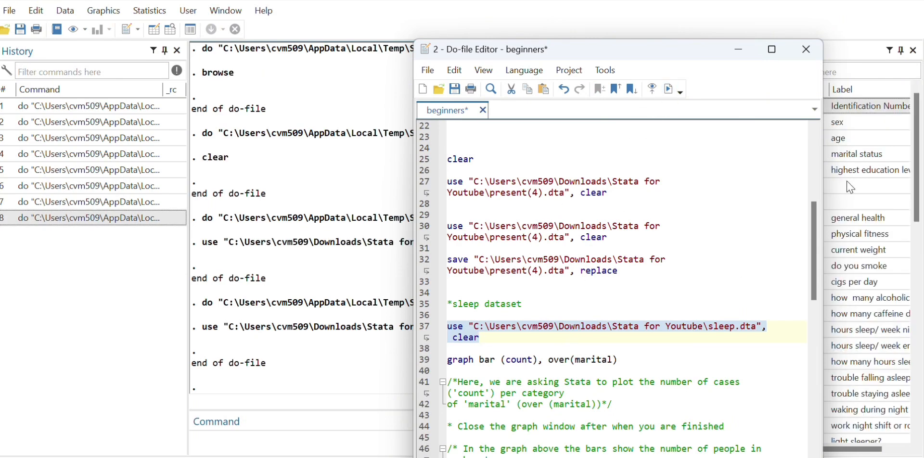
Step: Look through the sleep dataset's variables list down to its last entries and return to the do-file
drag(916, 144, 918, 96)
mouse_move(617, 457)
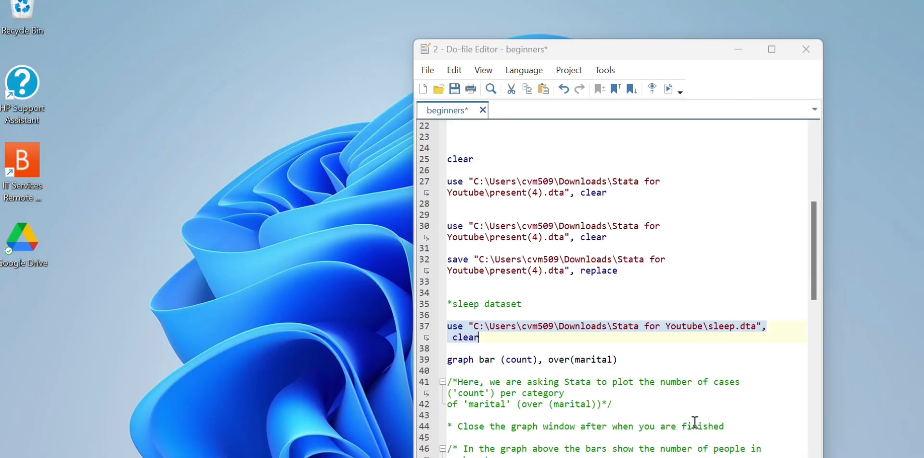
click(694, 422)
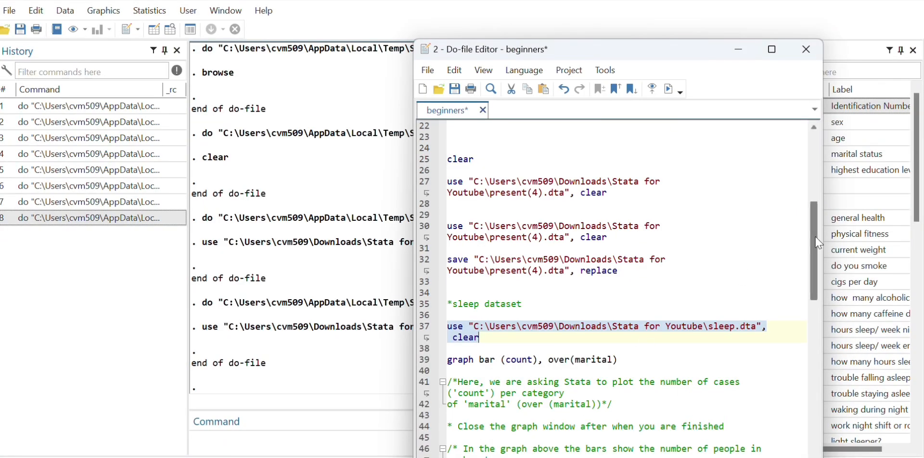
scroll(813, 250, down, 2)
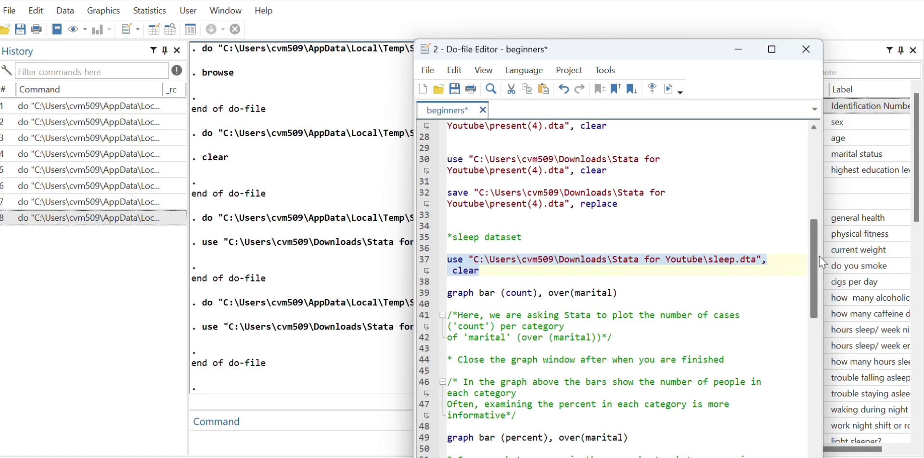
click(850, 202)
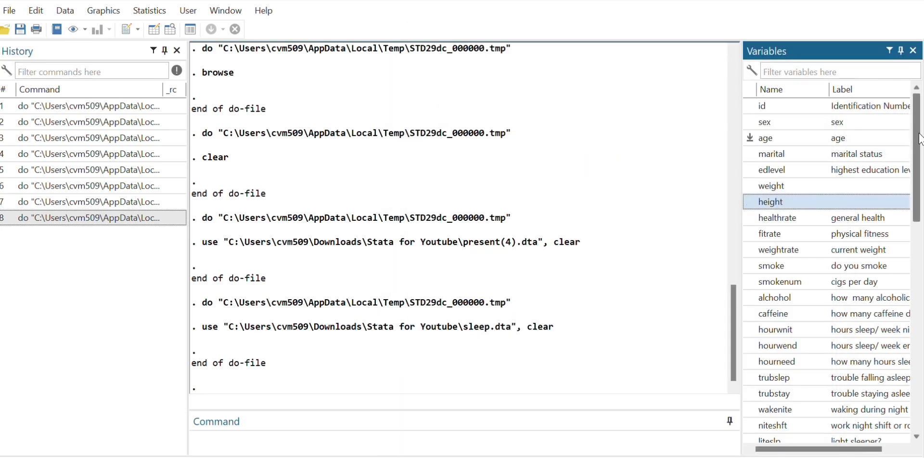
scroll(921, 145, down, 1)
scroll(921, 144, down, 7)
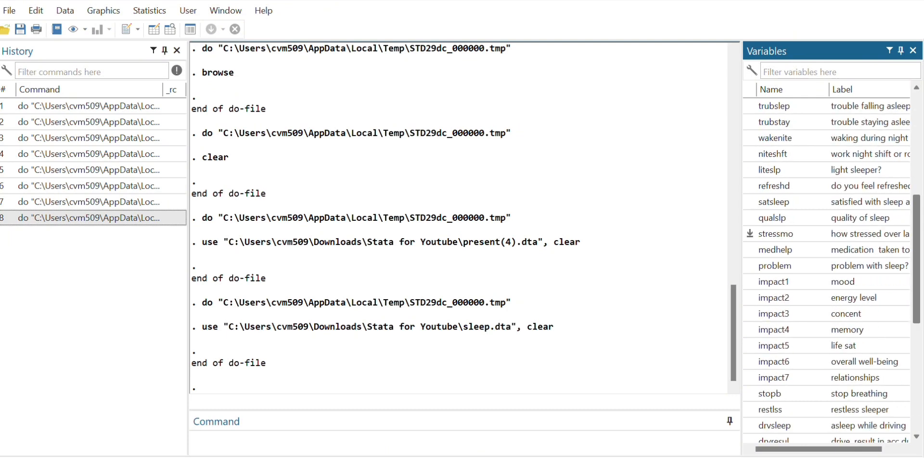
scroll(922, 337, down, 4)
scroll(923, 337, up, 1)
mouse_move(922, 336)
mouse_down()
mouse_move(920, 126)
mouse_move(921, 340)
mouse_up()
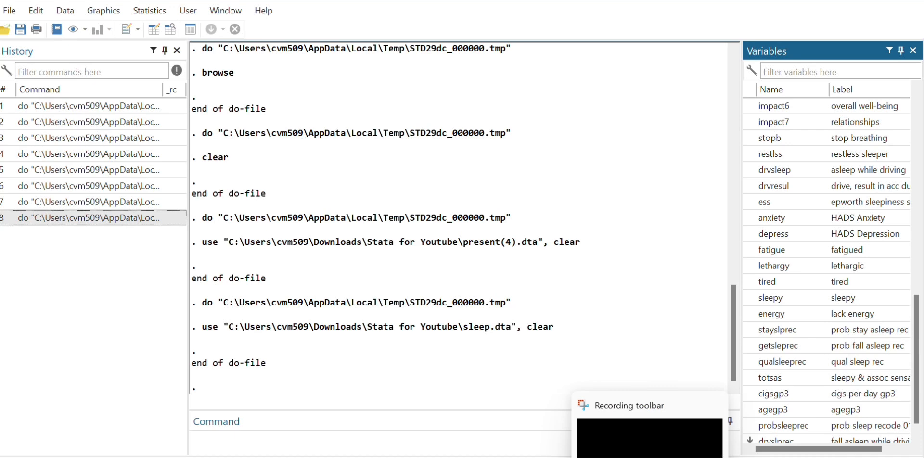
click(681, 418)
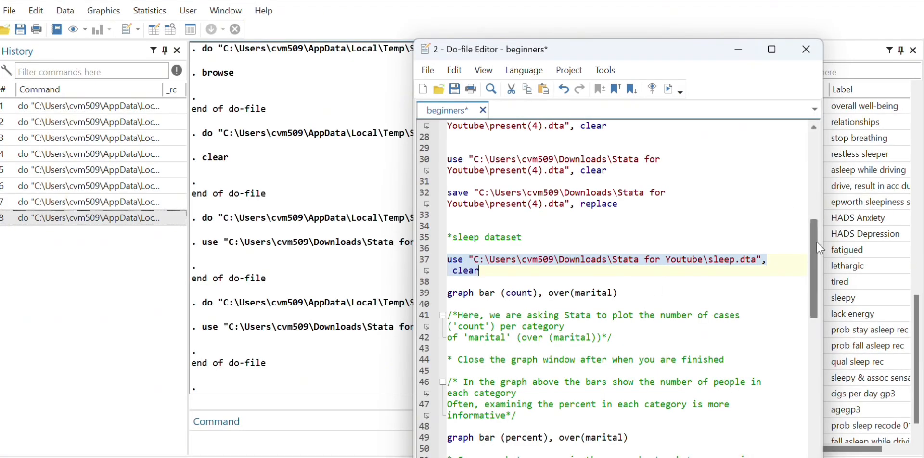
Step: Add a new line between the sleep.dta use command and the graph bar command and enter "describe" on it
mouse_move(816, 241)
mouse_down()
mouse_move(820, 270)
mouse_move(819, 242)
mouse_up()
click(514, 277)
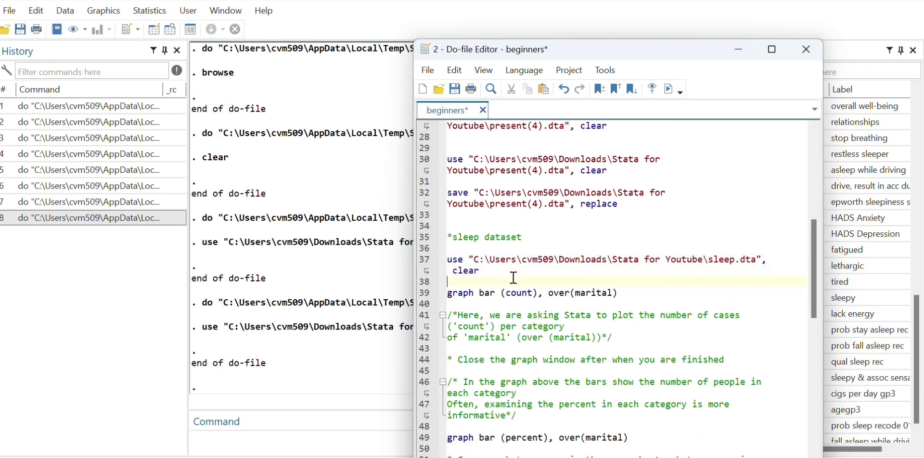
key(Return)
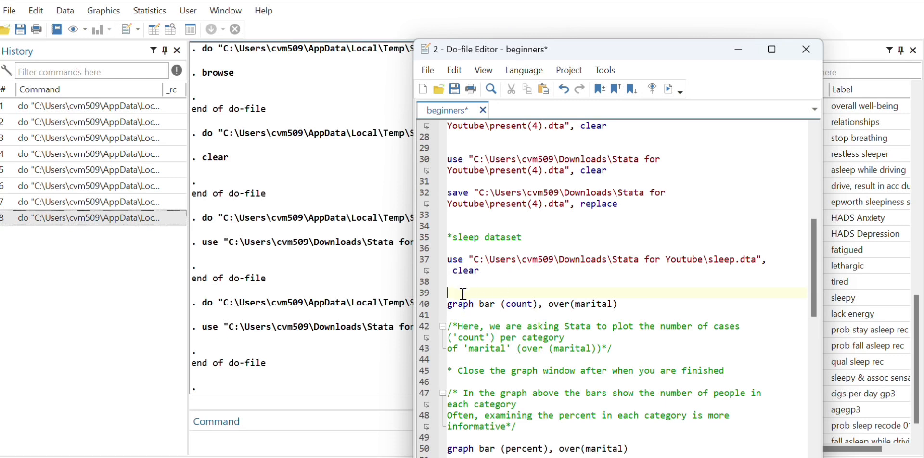
text(desc)
key(Return)
Step: Select the fatigue variable in the variables list, then return to the do-file and add "fatigue" after describe
click(869, 249)
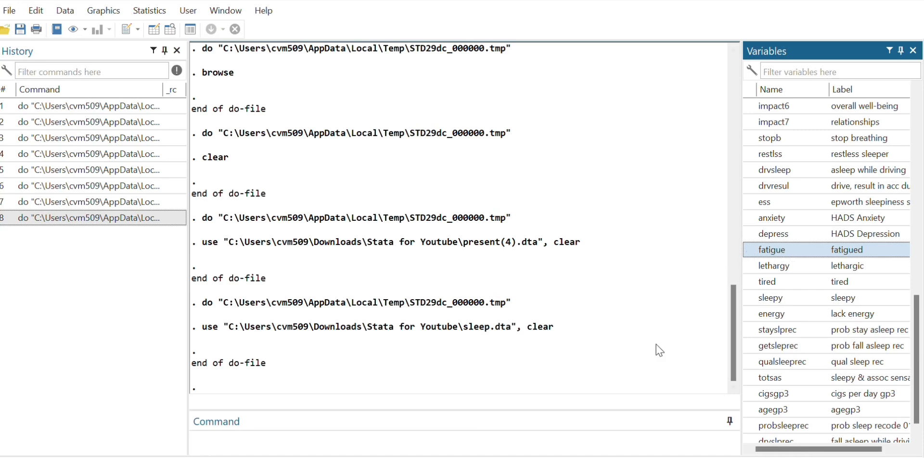
mouse_move(618, 457)
click(696, 424)
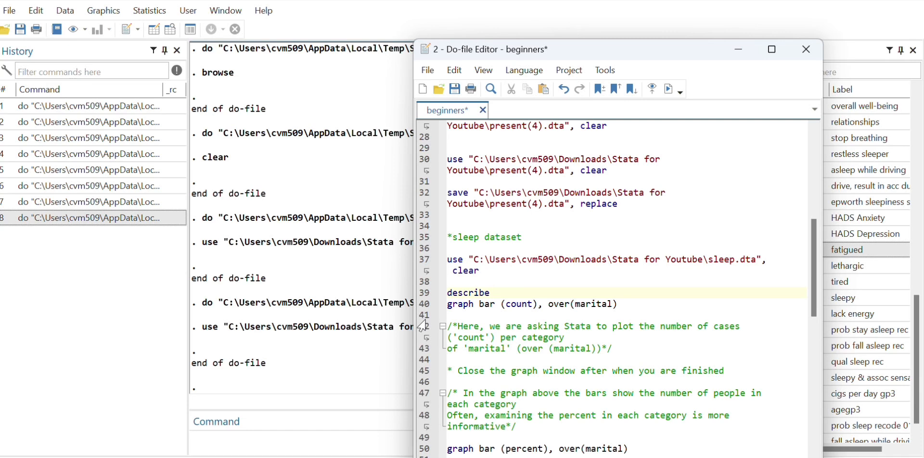
text(fatigue)
Step: Run only the "describe fatigue" line and check its output in the main Stata window
drag(450, 294, 538, 292)
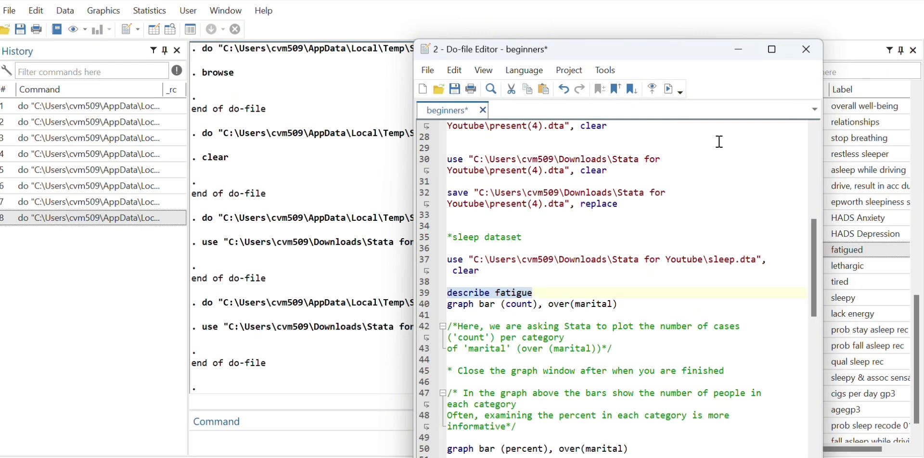
click(667, 90)
click(346, 270)
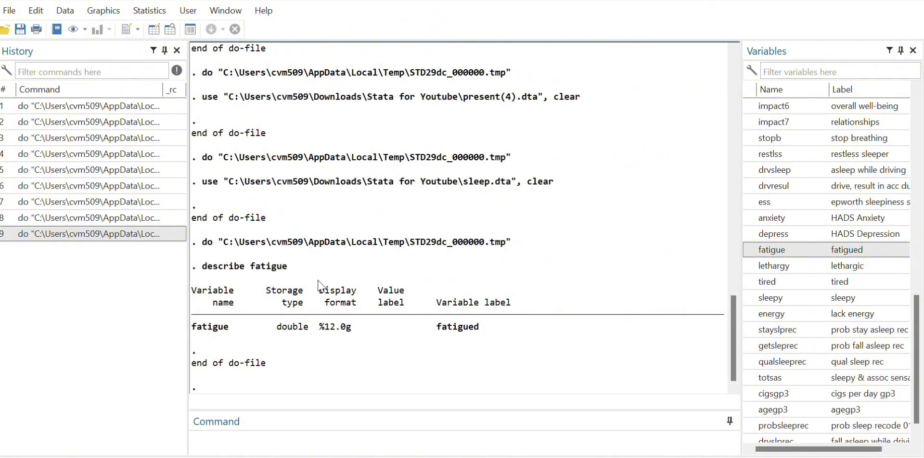
mouse_move(618, 457)
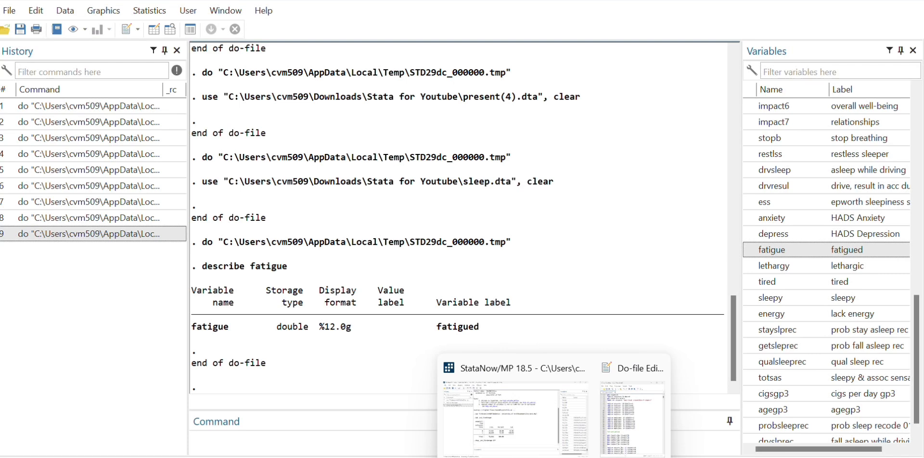
Step: Return to the do-file and add the line "lookfor marital" directly below "describe fatigue"
click(697, 424)
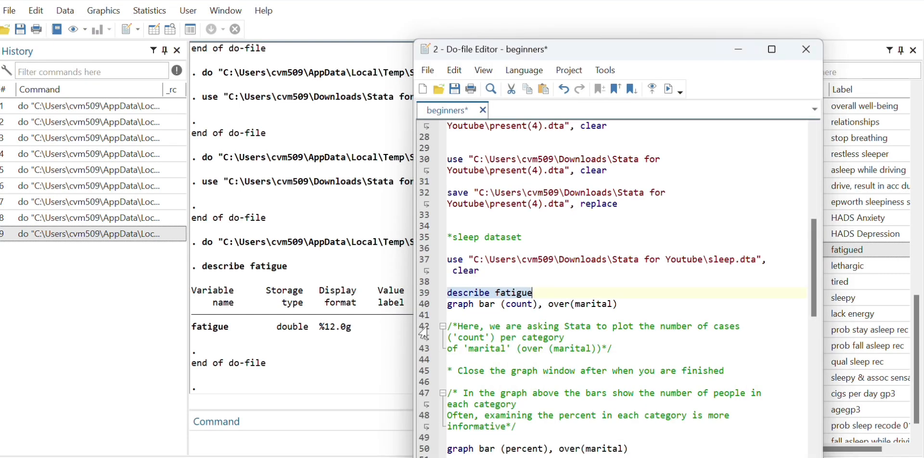
click(544, 292)
key(Return)
text(l)
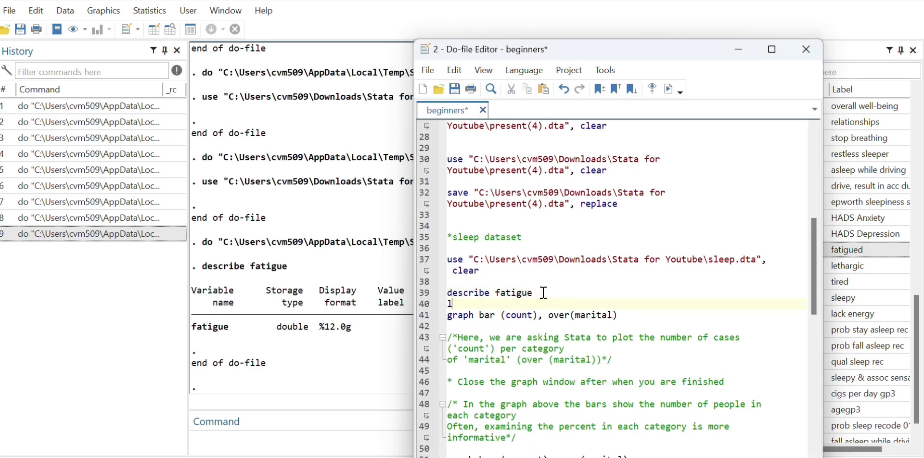
text(ookfor)
text(martial)
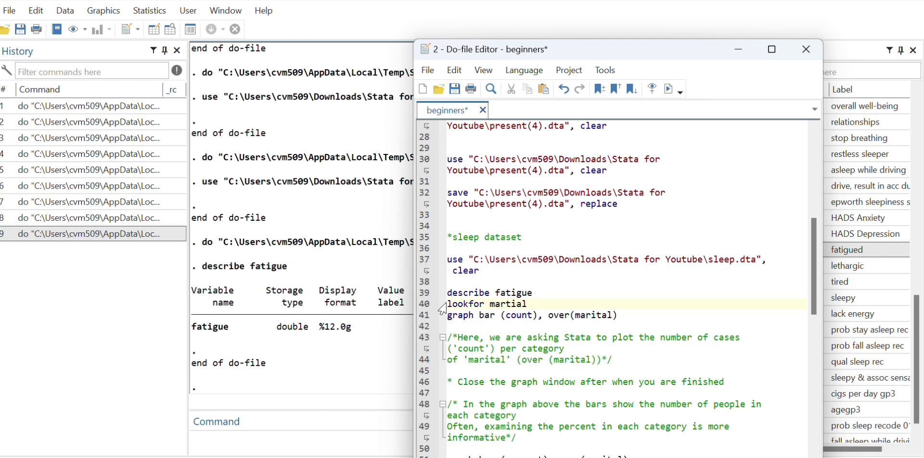
drag(451, 304, 536, 306)
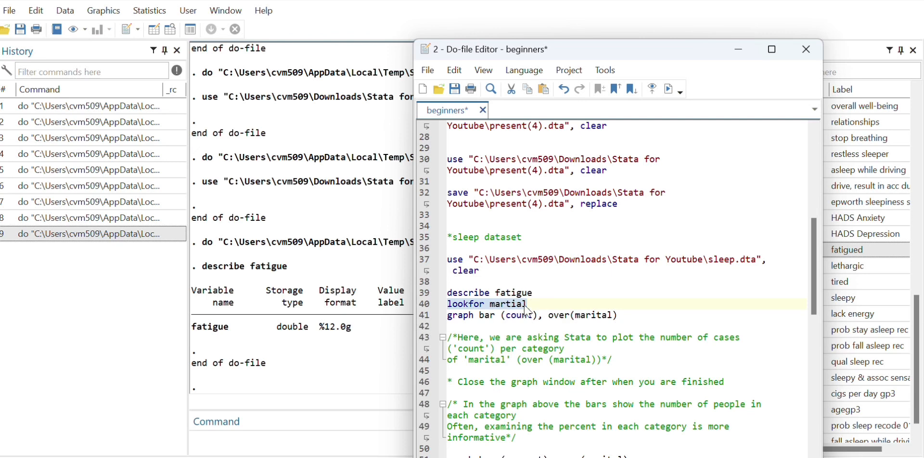
click(504, 304)
text(i)
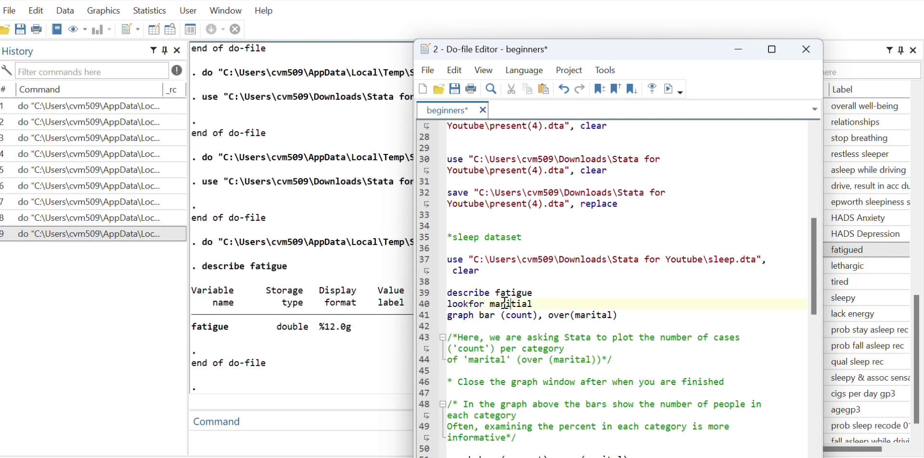
key(BackSpace)
Step: Run only the "lookfor marital" line and check its output in the main Stata window
drag(447, 303, 539, 303)
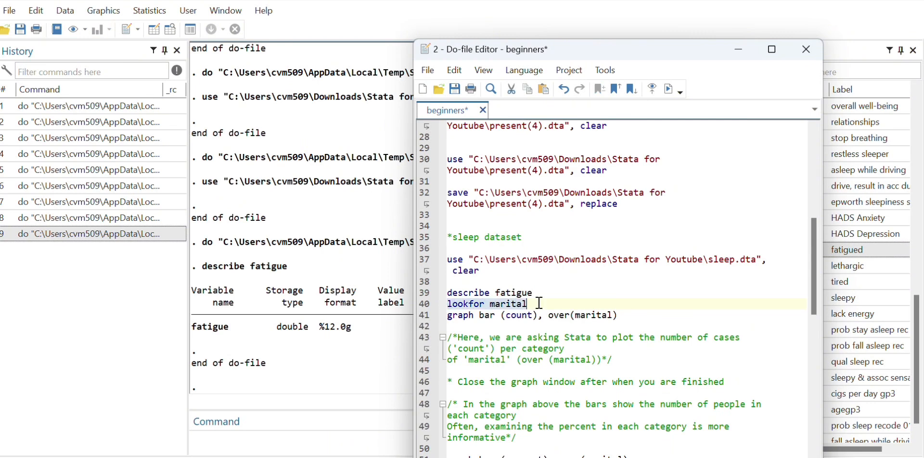
click(671, 94)
click(282, 346)
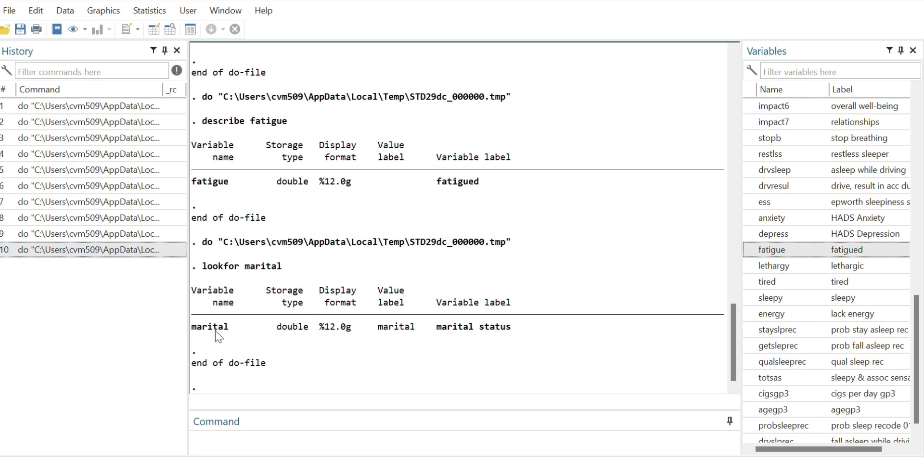
Step: Return to the do-file and add the line "codebook marital" directly below "lookfor marital"
mouse_move(618, 457)
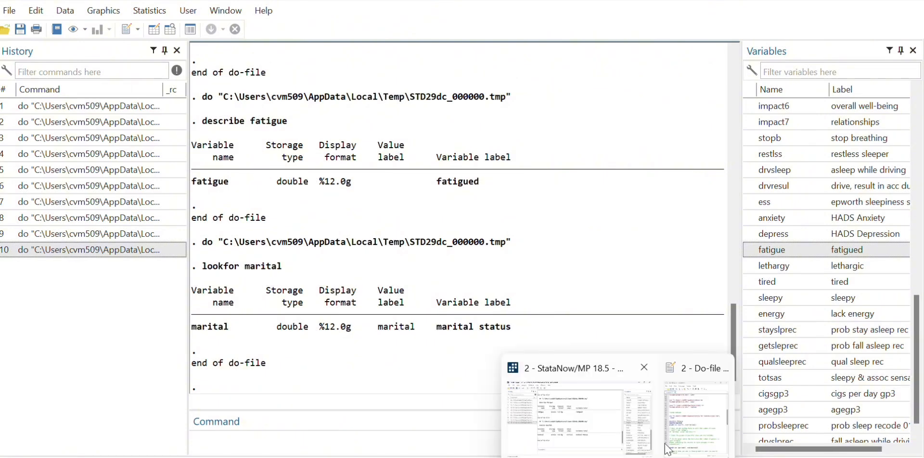
click(679, 436)
click(543, 304)
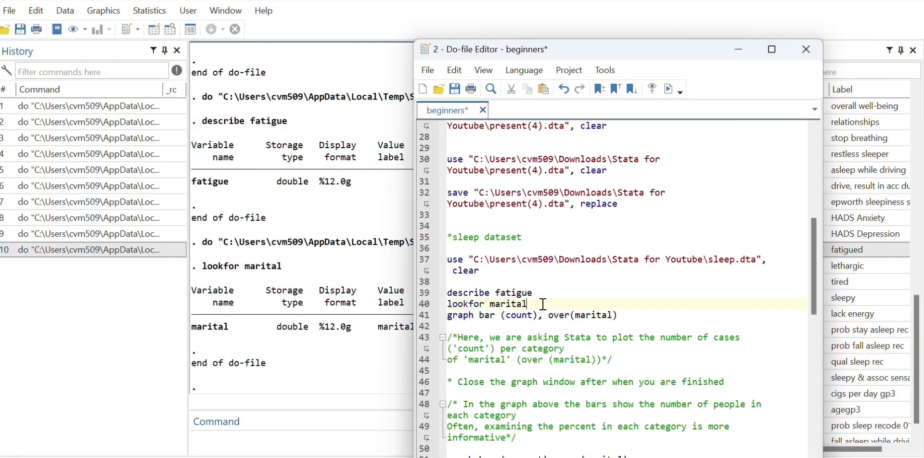
key(Return)
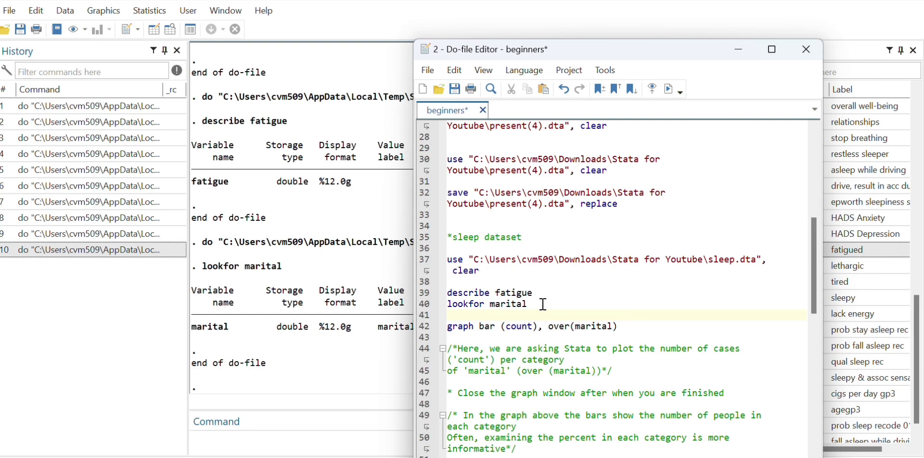
text(codebook marit)
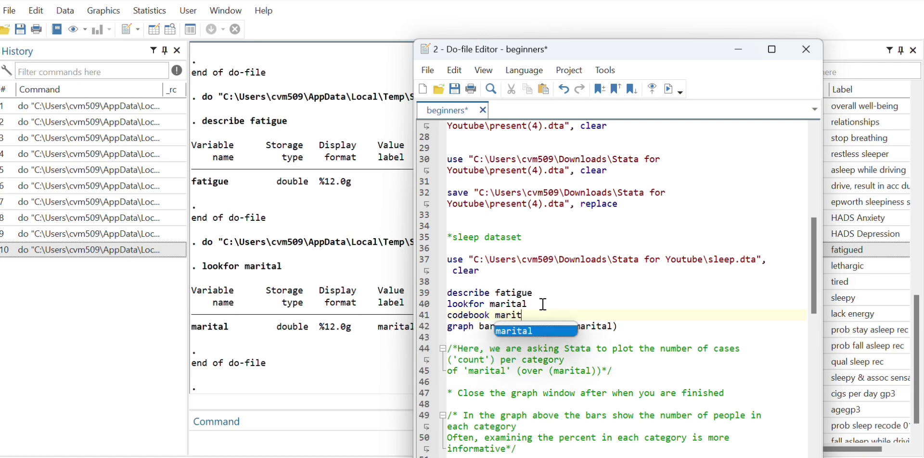
key(Escape)
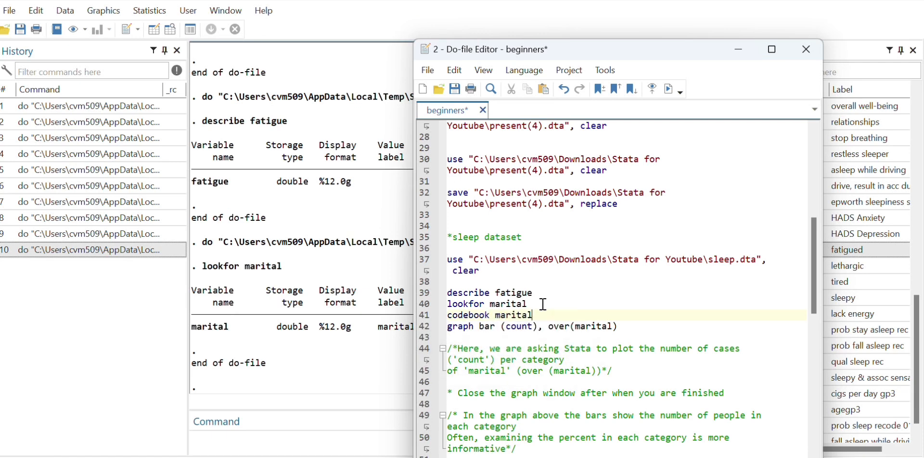
Step: Run only the "codebook marital" line and examine the numeric codes and labels of each marital category in the main Stata window
drag(535, 316, 450, 316)
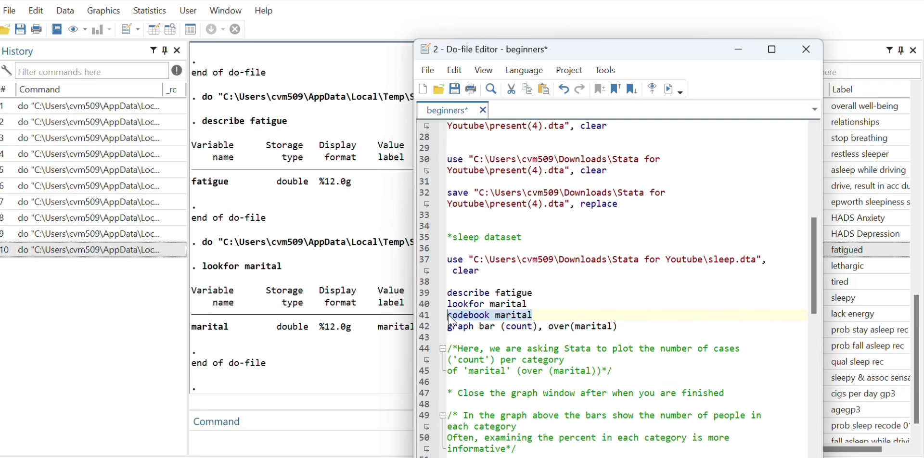
key(ctrl+d)
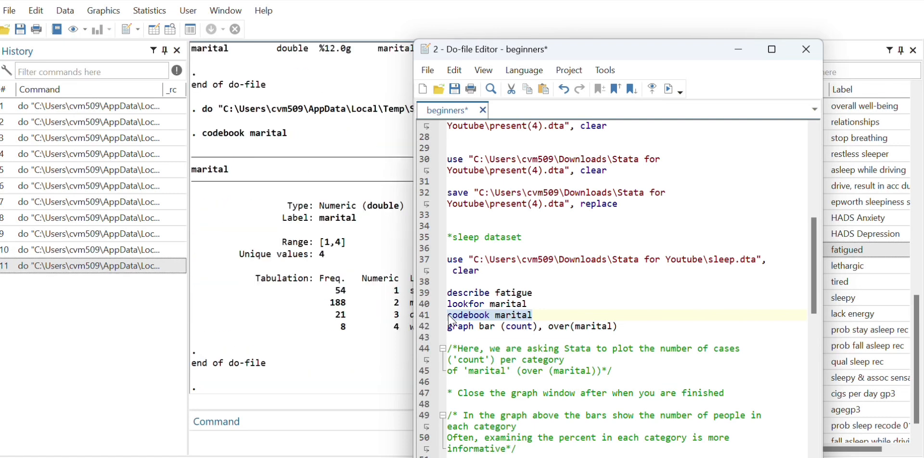
click(299, 321)
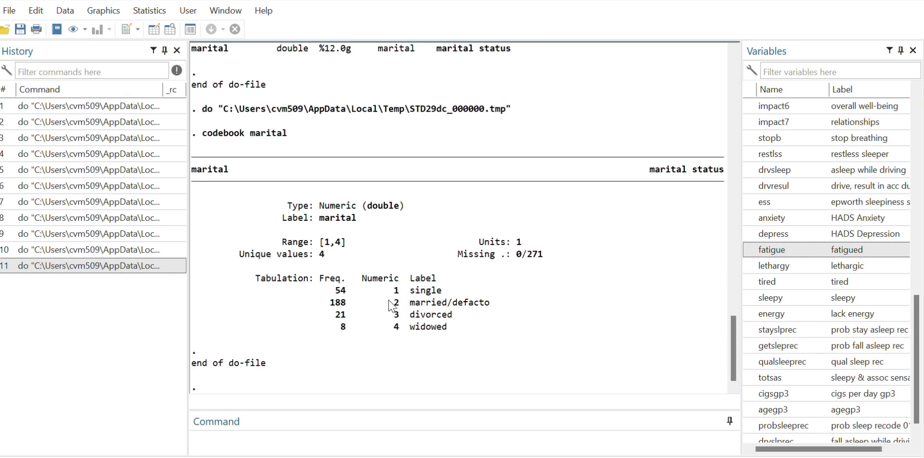
drag(389, 301, 498, 308)
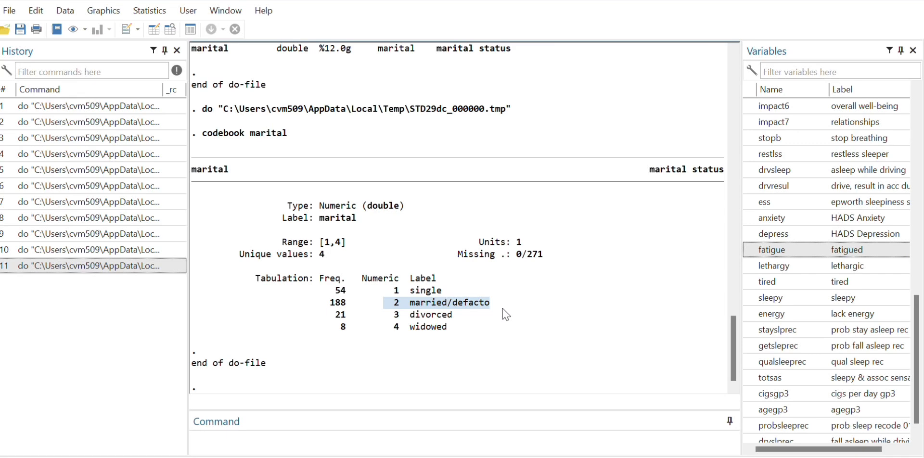
drag(391, 318, 474, 321)
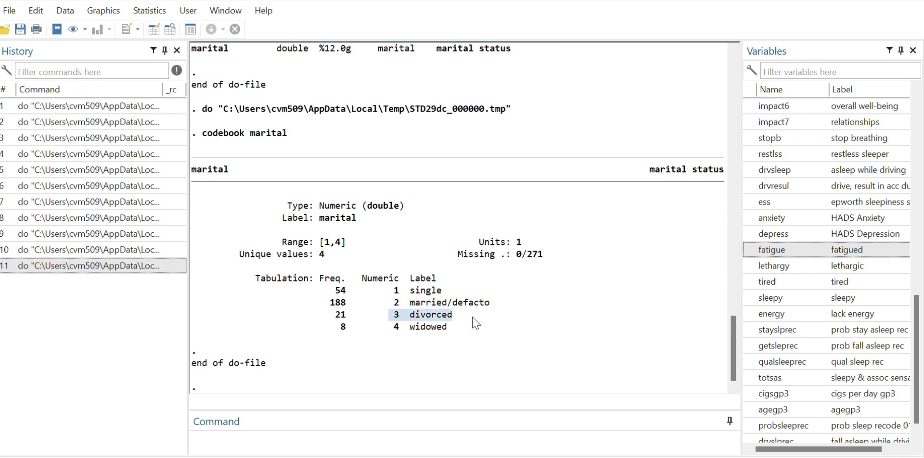
drag(383, 328, 466, 331)
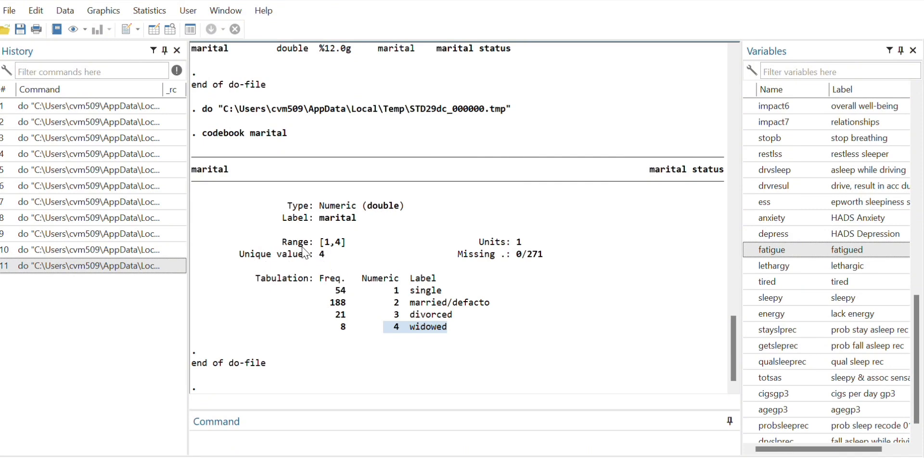
click(403, 293)
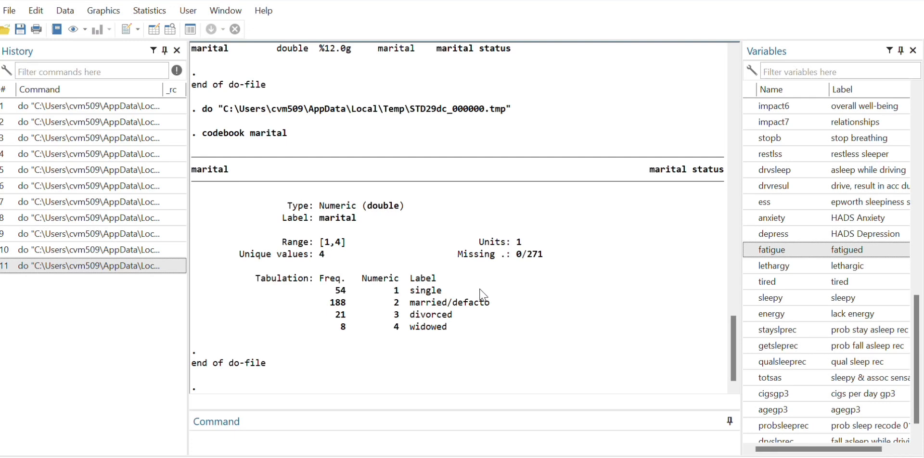
Step: Return to the do-file, run only the "graph bar (count), over(marital)" line, and close the graph after viewing it
mouse_move(618, 457)
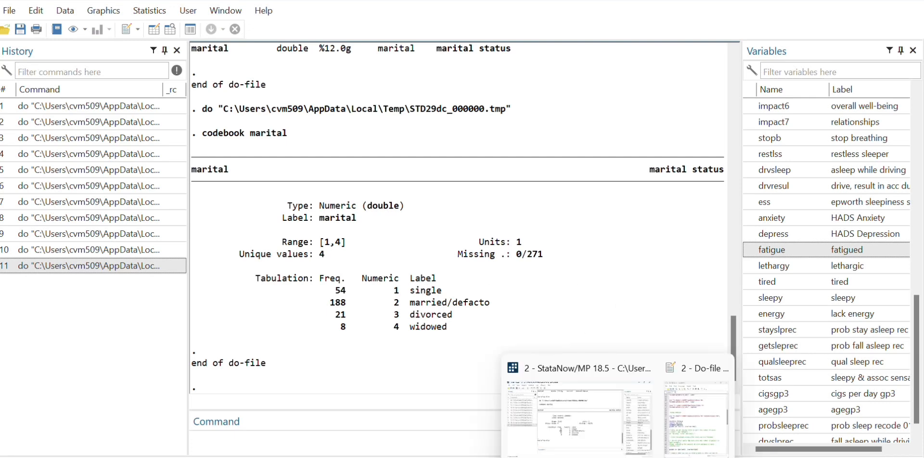
click(673, 424)
drag(820, 265, 807, 310)
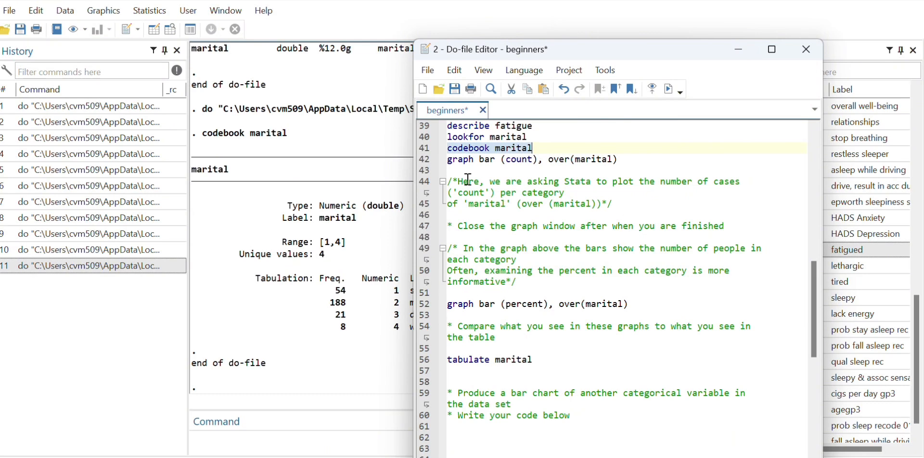
click(449, 164)
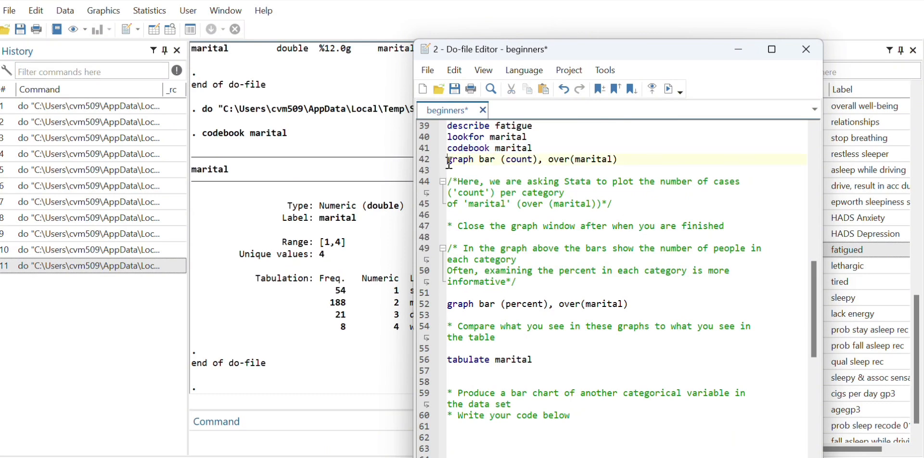
drag(449, 164, 626, 160)
drag(819, 311, 807, 280)
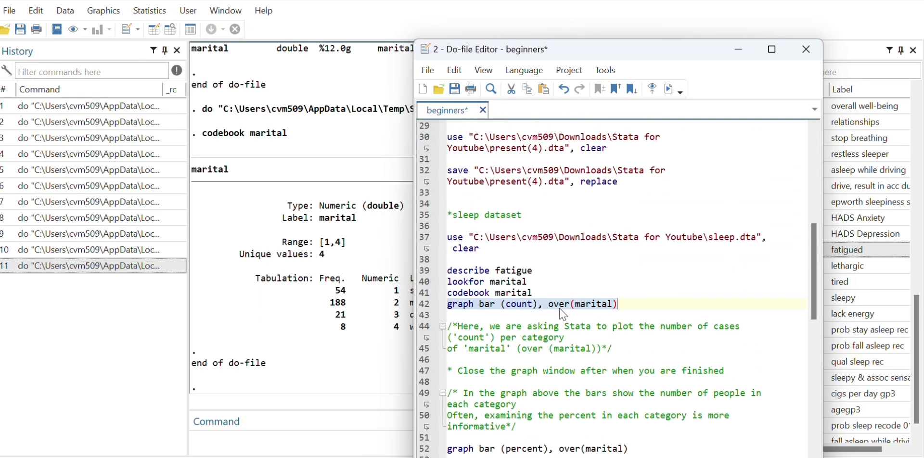
key(ctrl+d)
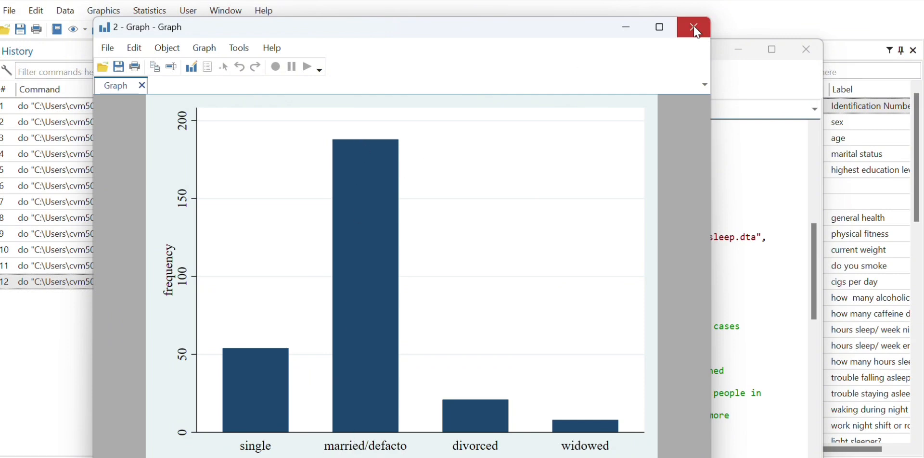
click(705, 37)
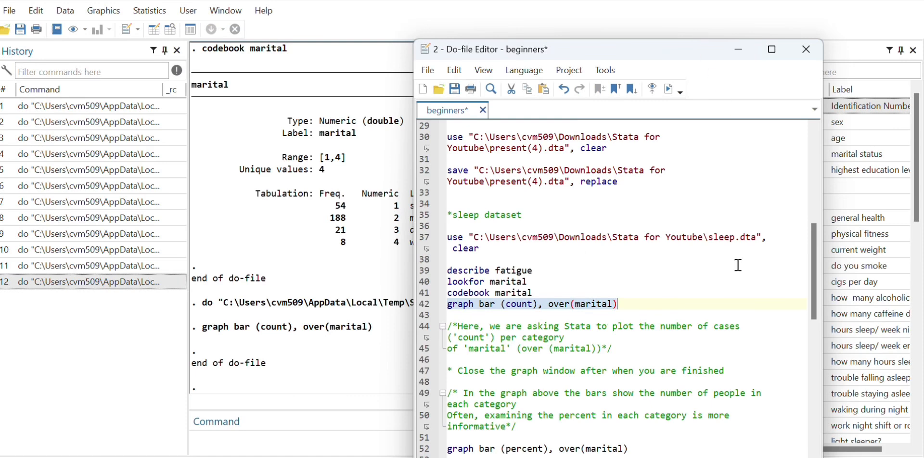
Step: Run only the "graph bar (percent), over(marital)" line and close the resulting graph after viewing it
scroll(818, 273, down, 5)
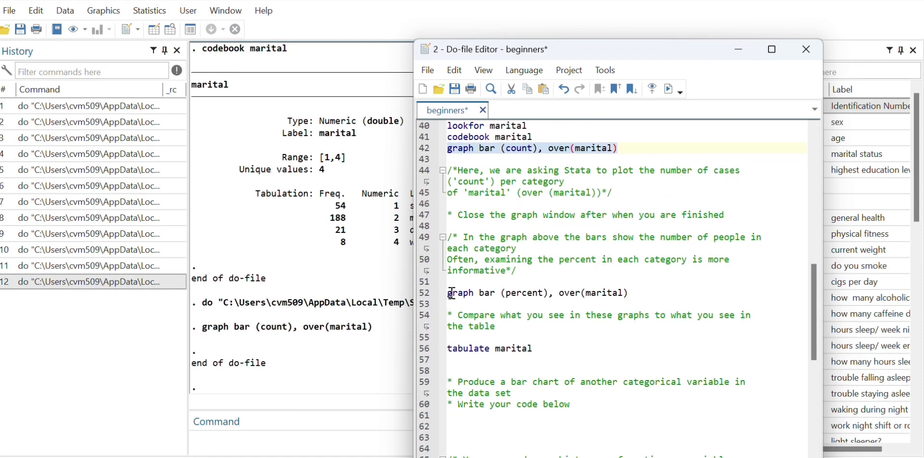
drag(453, 293, 631, 295)
click(642, 286)
triple_click(641, 293)
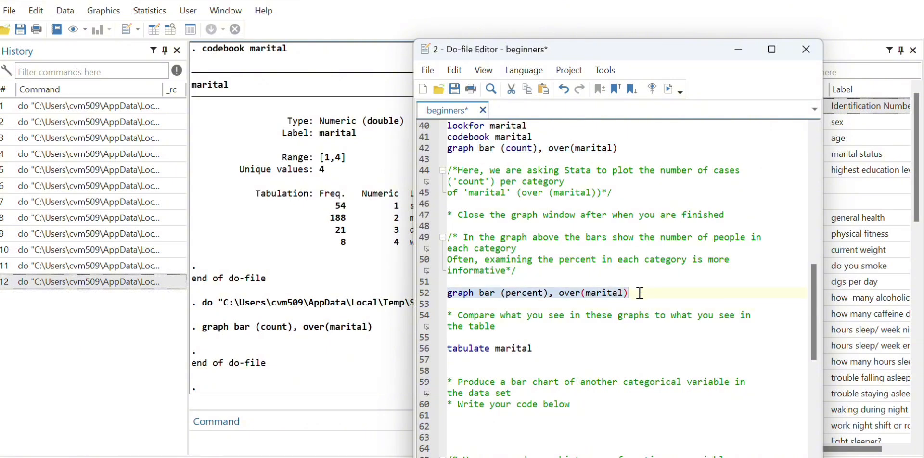
key(ctrl+d)
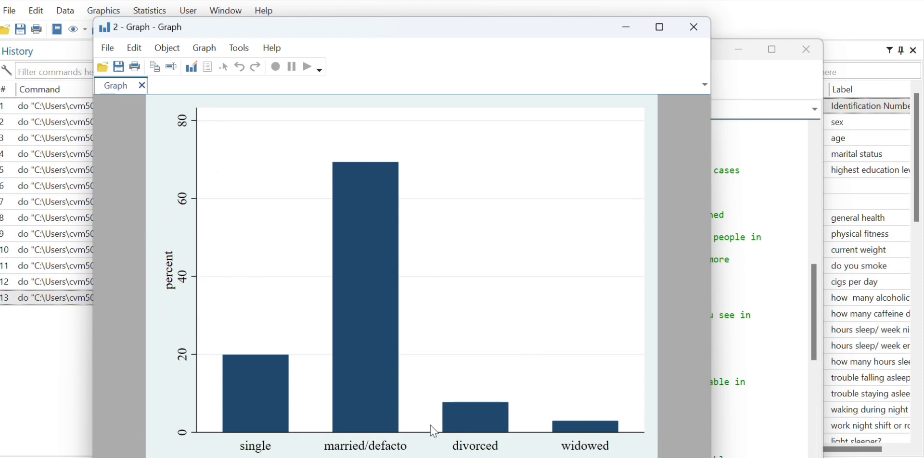
click(696, 27)
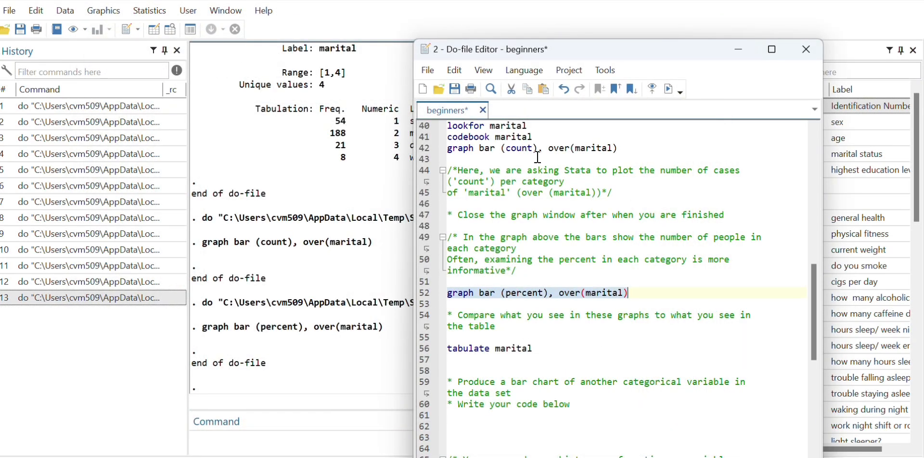
click(519, 295)
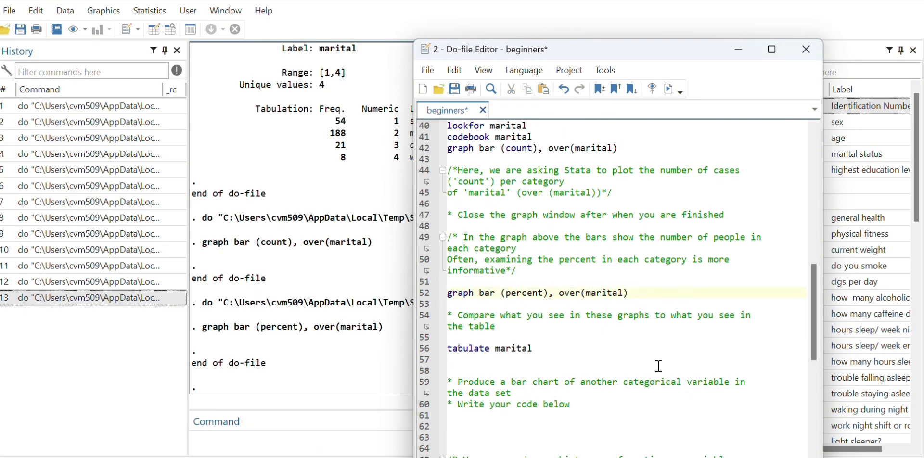
Step: Run only the "tabulate marital" line and check the frequency table in the main Stata window
drag(447, 350, 541, 354)
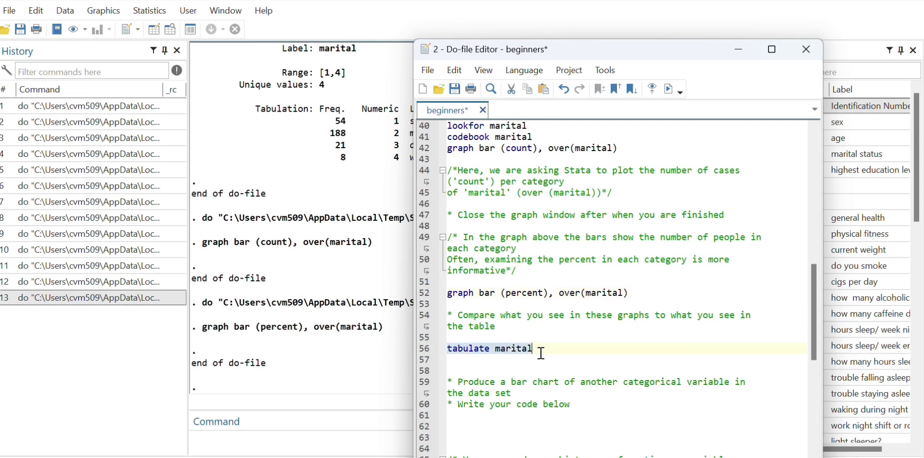
key(ctrl+d)
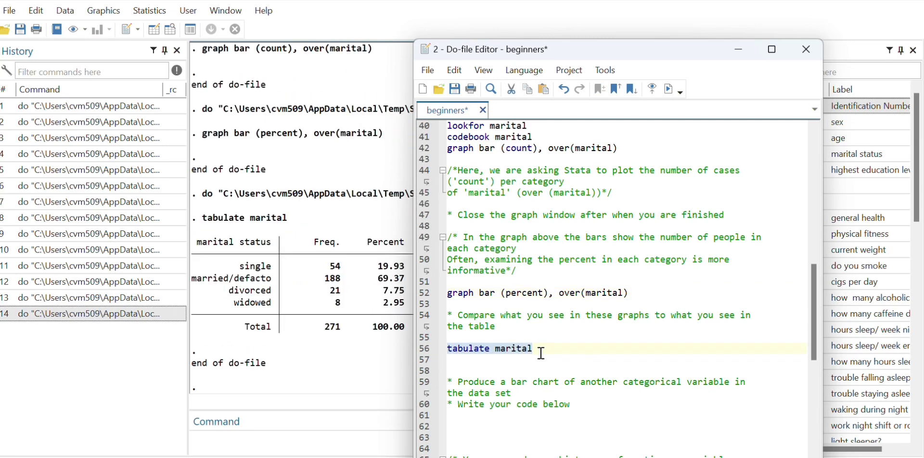
click(267, 344)
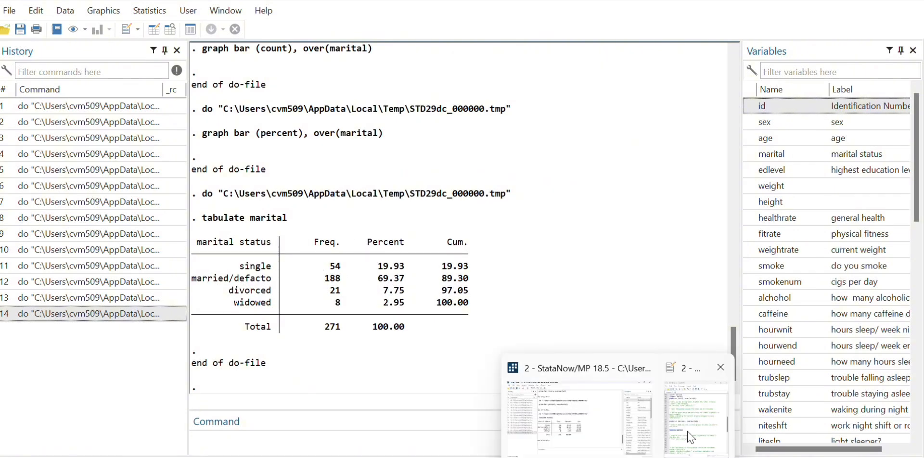
Step: Return to the do-file, run only the "histogram age, frequency" line, and close the graph after viewing it
click(690, 436)
drag(814, 308, 817, 367)
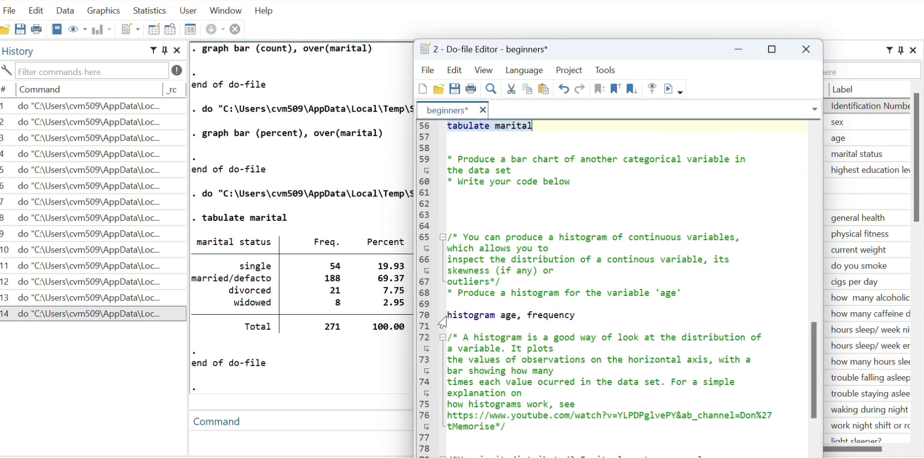
drag(444, 316, 577, 318)
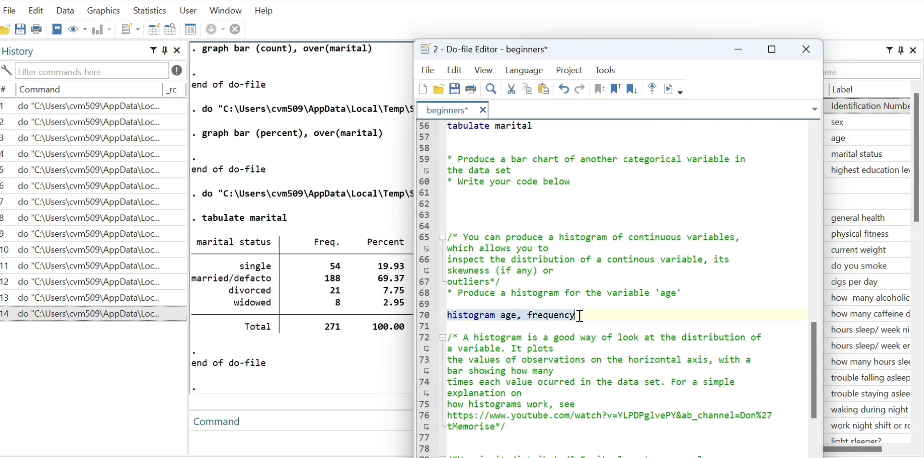
key(ctrl+d)
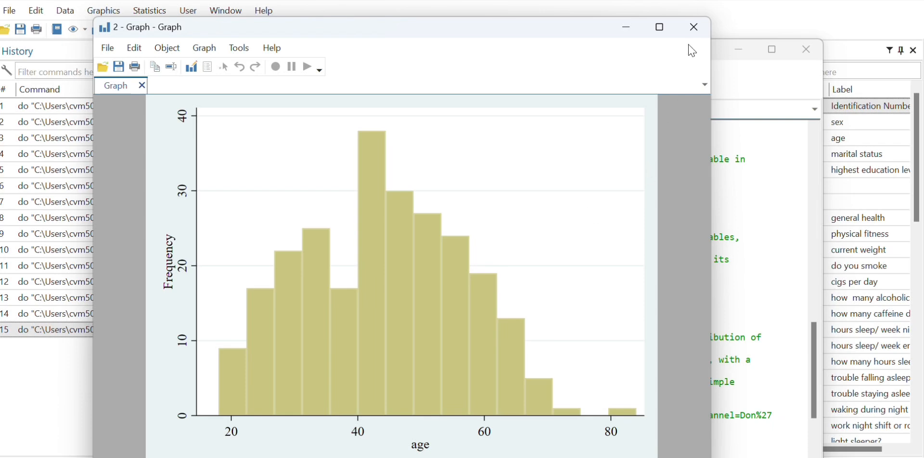
click(696, 28)
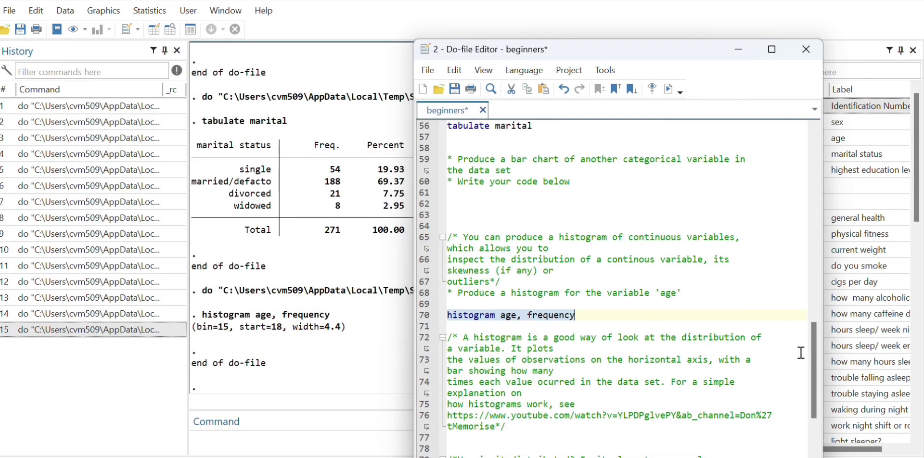
Step: Run only the "graph box height" line and close the resulting box plot after viewing it
drag(816, 346, 814, 399)
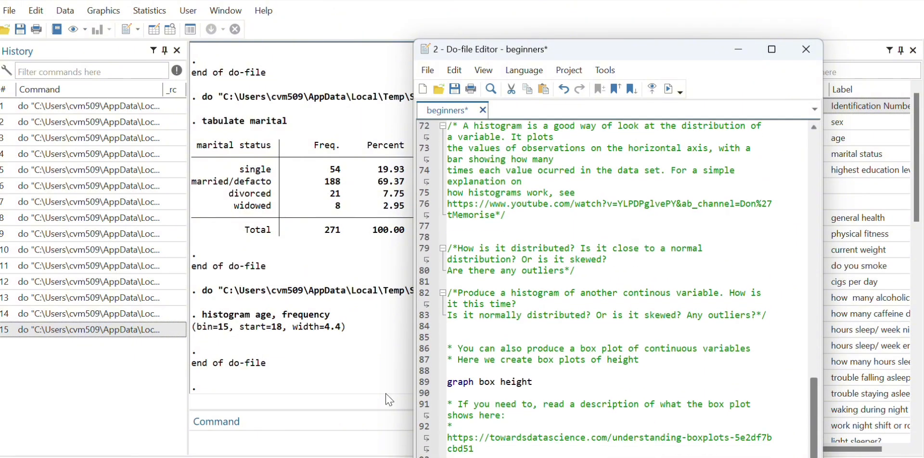
drag(453, 385, 541, 387)
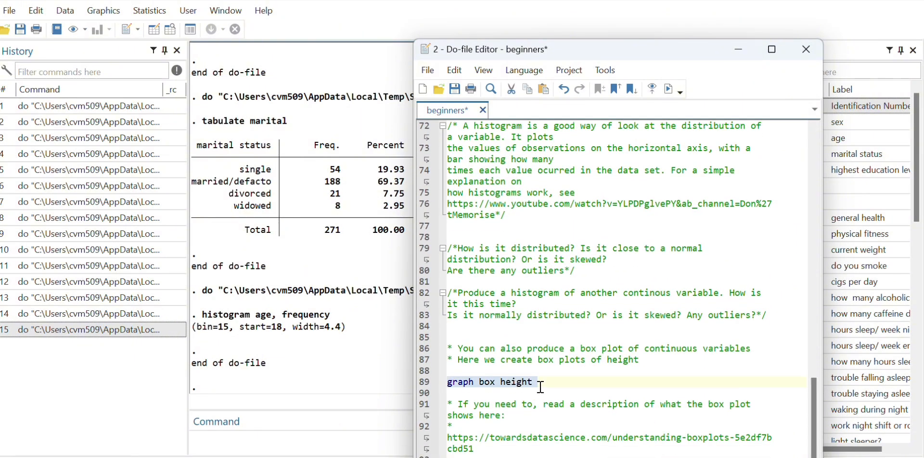
key(ctrl+d)
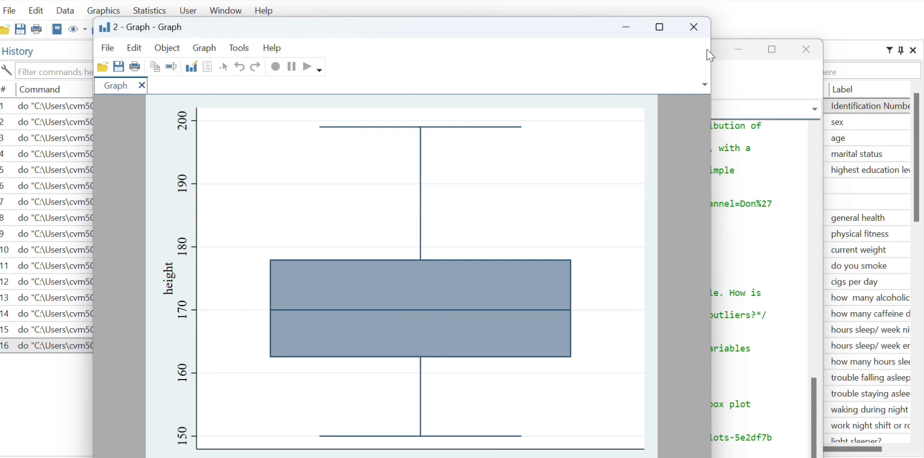
click(700, 37)
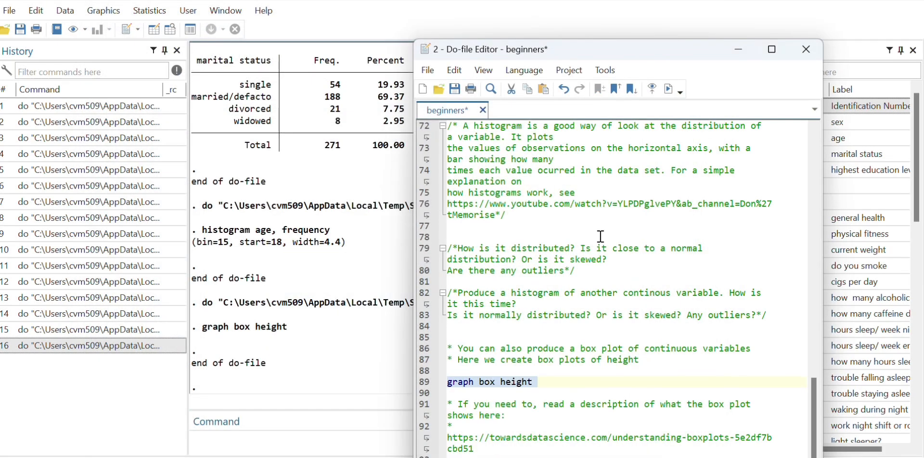
Step: Review the do-file from the box plot notes back to its opening commands, including the sysuse auto, mean, tabulate and use lines
mouse_move(812, 398)
mouse_down()
mouse_move(811, 386)
mouse_move(817, 413)
mouse_up()
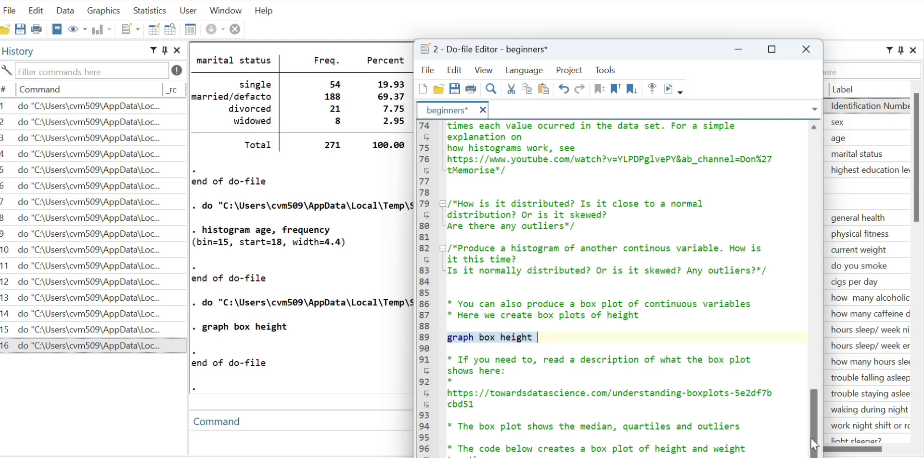
drag(814, 446, 767, 200)
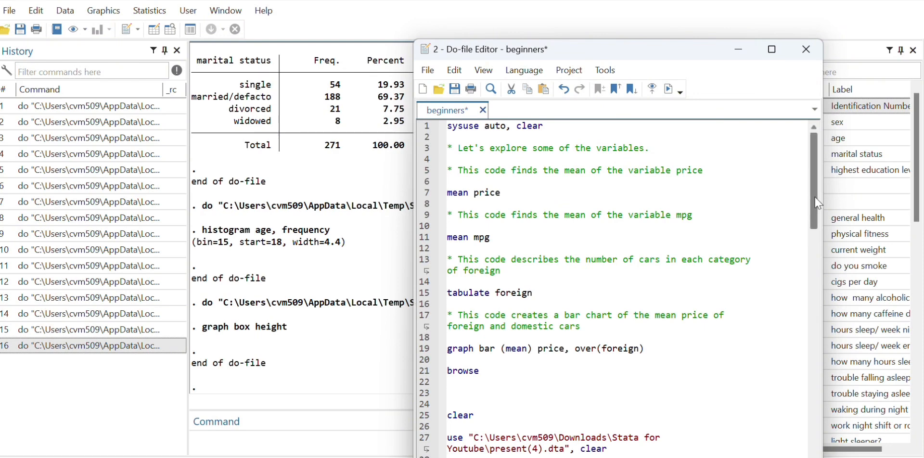
drag(815, 191, 818, 211)
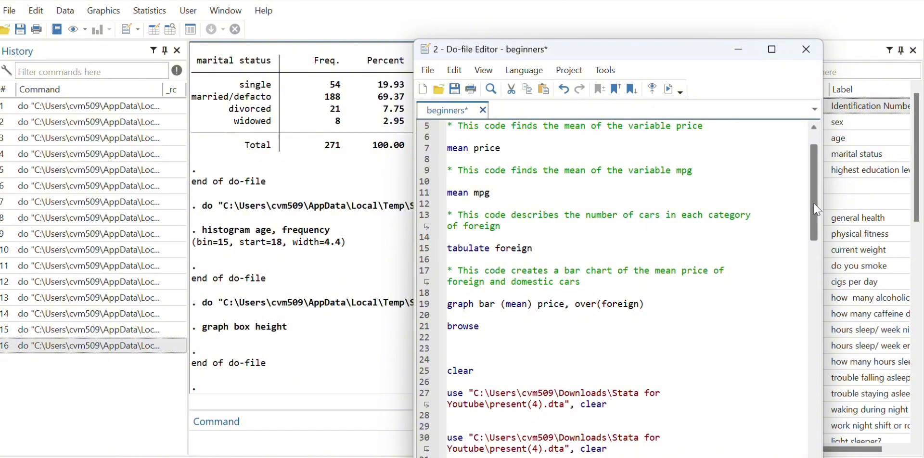
mouse_move(816, 211)
mouse_down()
mouse_move(814, 176)
mouse_move(815, 205)
mouse_up()
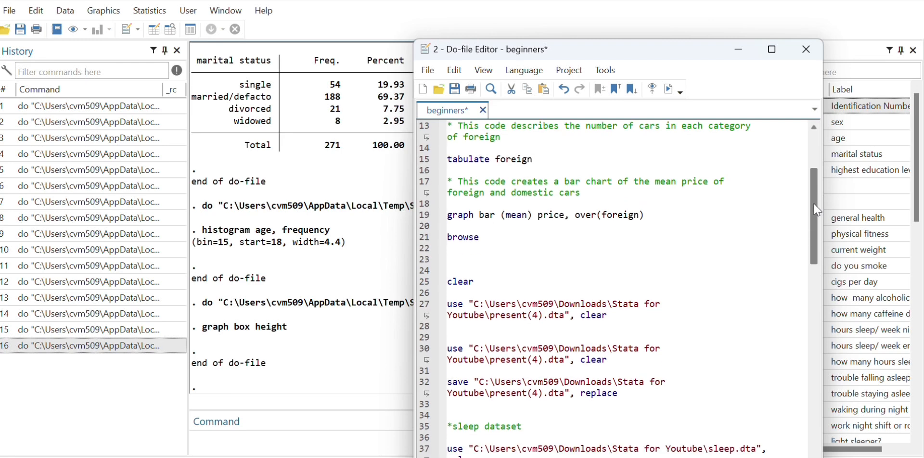
drag(816, 210, 813, 172)
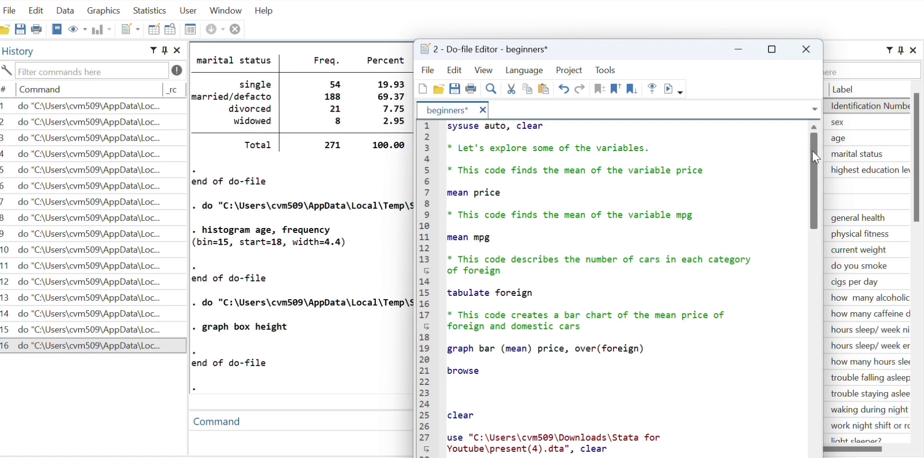
scroll(816, 157, down, 2)
scroll(816, 153, up, 2)
mouse_move(815, 171)
mouse_down()
mouse_move(816, 243)
mouse_move(815, 172)
mouse_up()
Step: Clear the loaded dataset from memory by running "clear" directly in the main Stata window
click(736, 52)
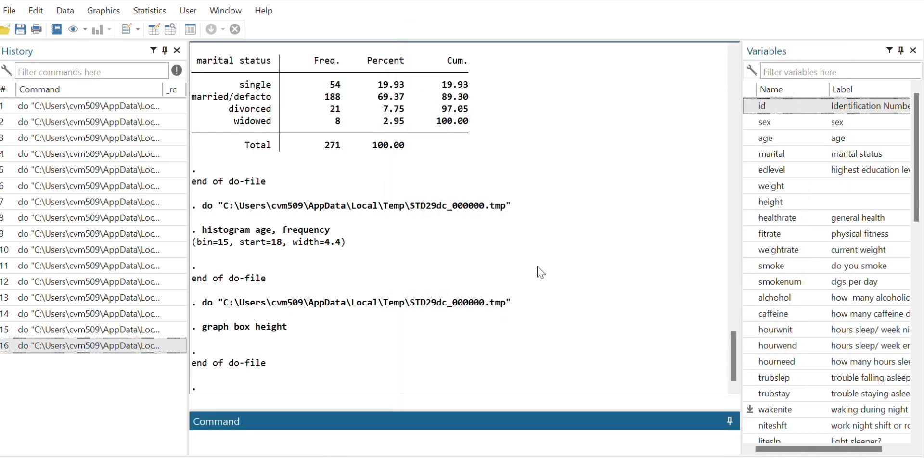
mouse_move(618, 456)
click(705, 423)
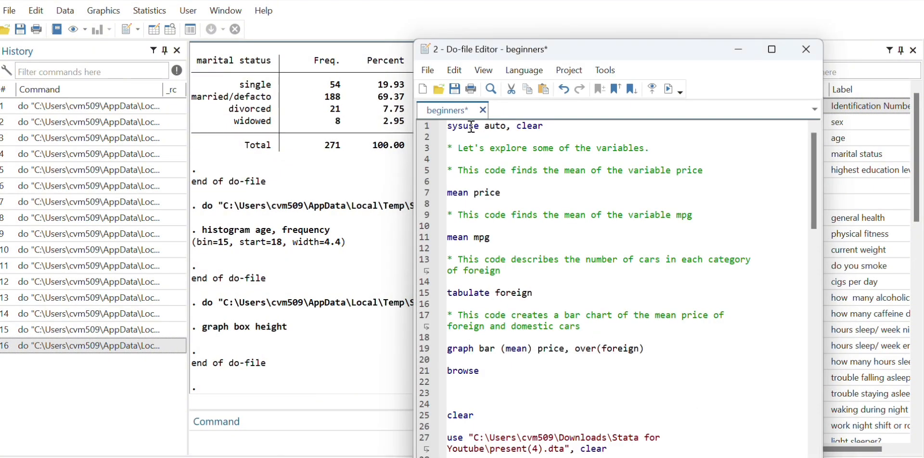
click(255, 439)
text(clear)
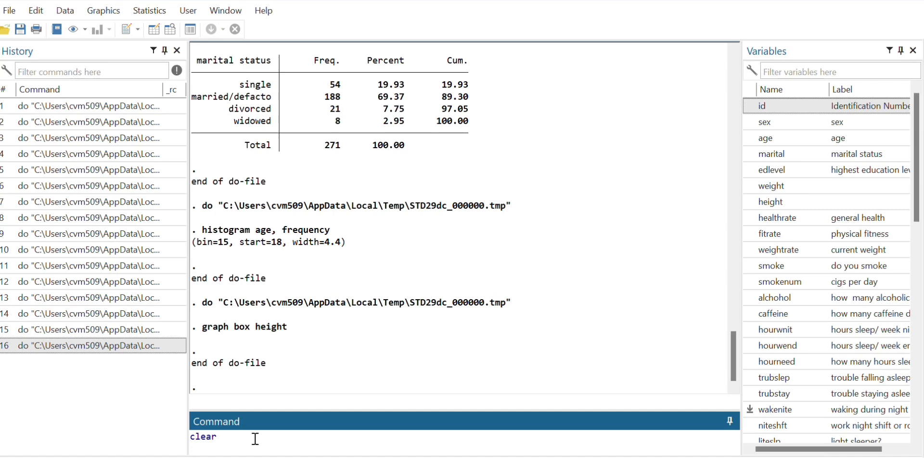
key(Return)
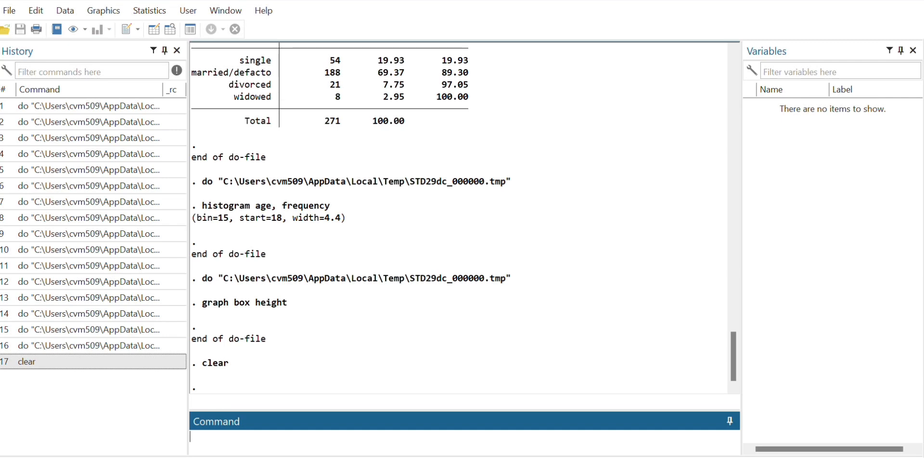
Step: Bring the beginners do-file back to the front at its opening "sysuse auto, clear" section
mouse_move(619, 457)
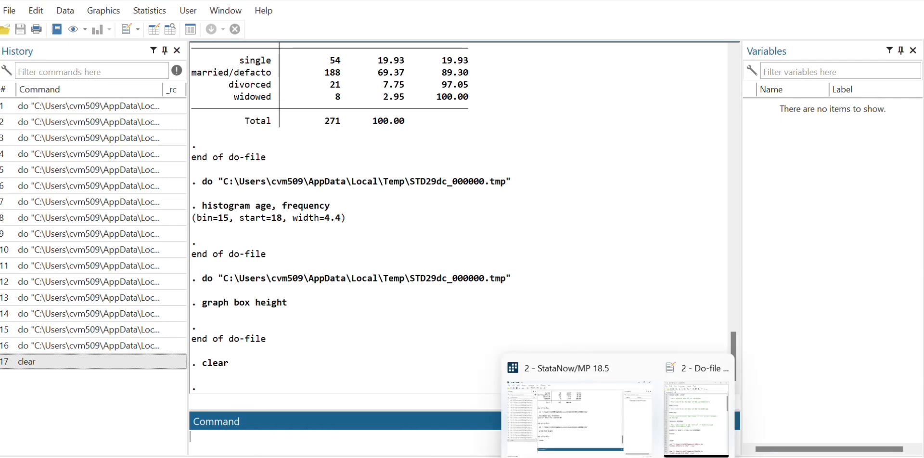
click(696, 419)
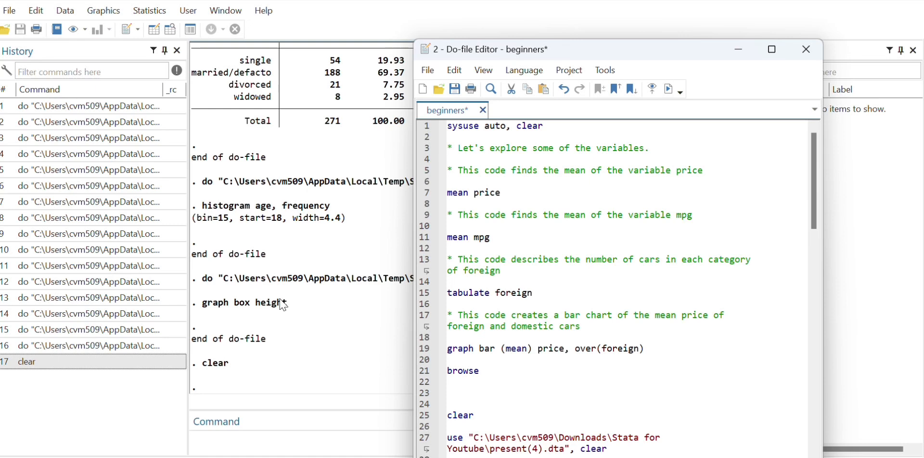
mouse_move(816, 208)
mouse_down()
mouse_move(814, 297)
mouse_move(814, 208)
mouse_up()
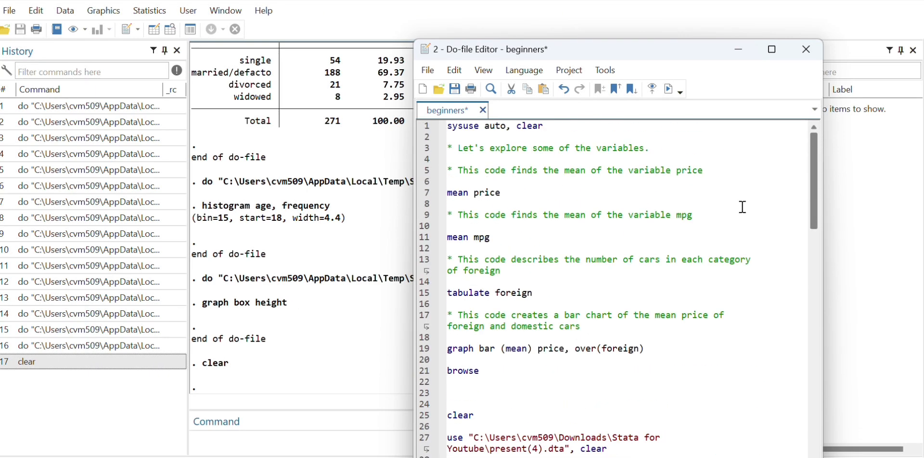